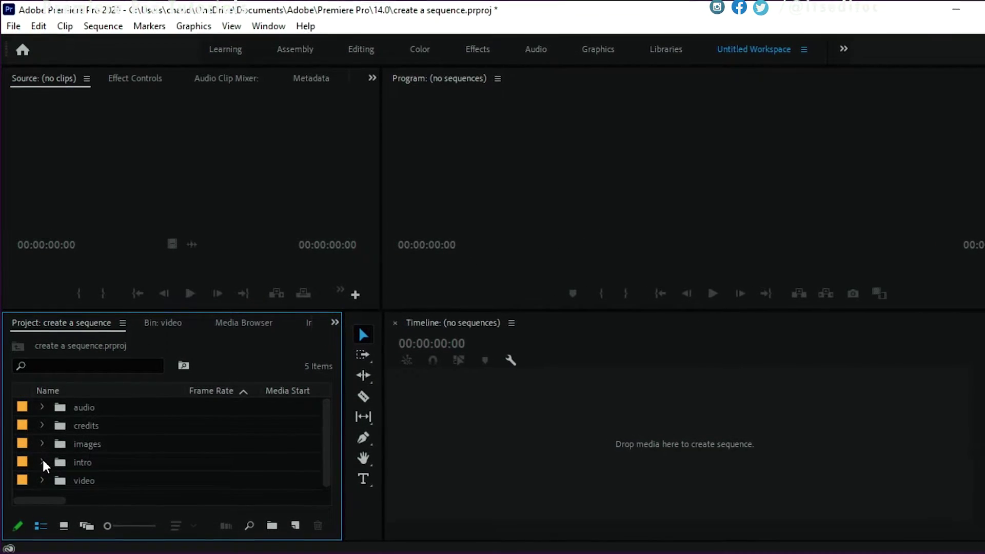
Step: Expand and collapse the intro and video folders to browse the project's clips
{"action": "left_click", "coordinate": [42, 460]}
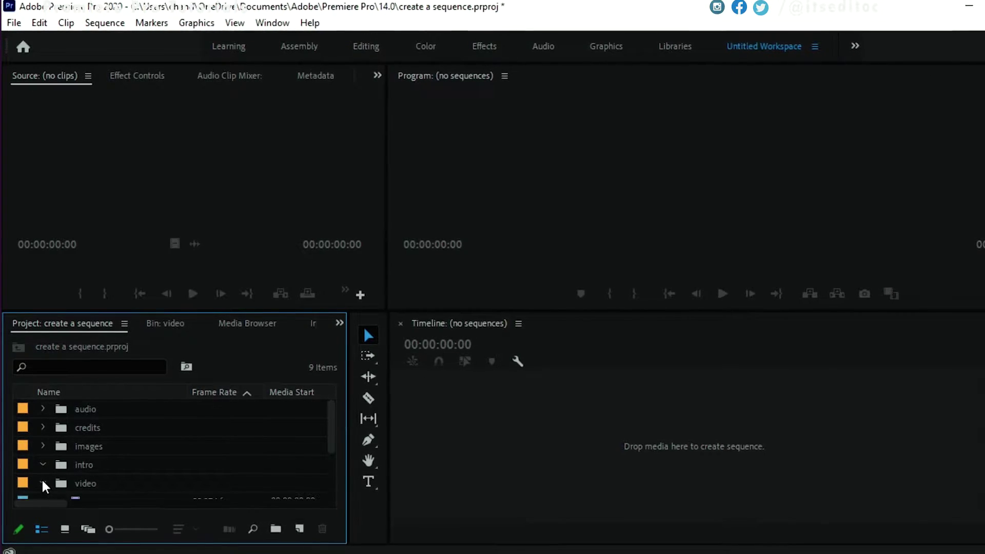
{"action": "left_click", "coordinate": [42, 481]}
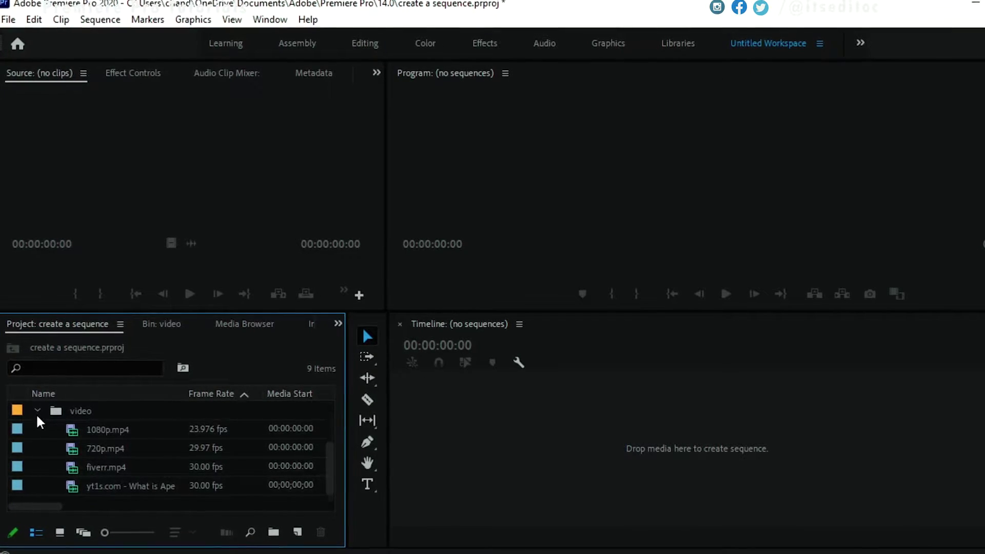
{"action": "left_click", "coordinate": [40, 409]}
{"action": "left_click", "coordinate": [35, 468]}
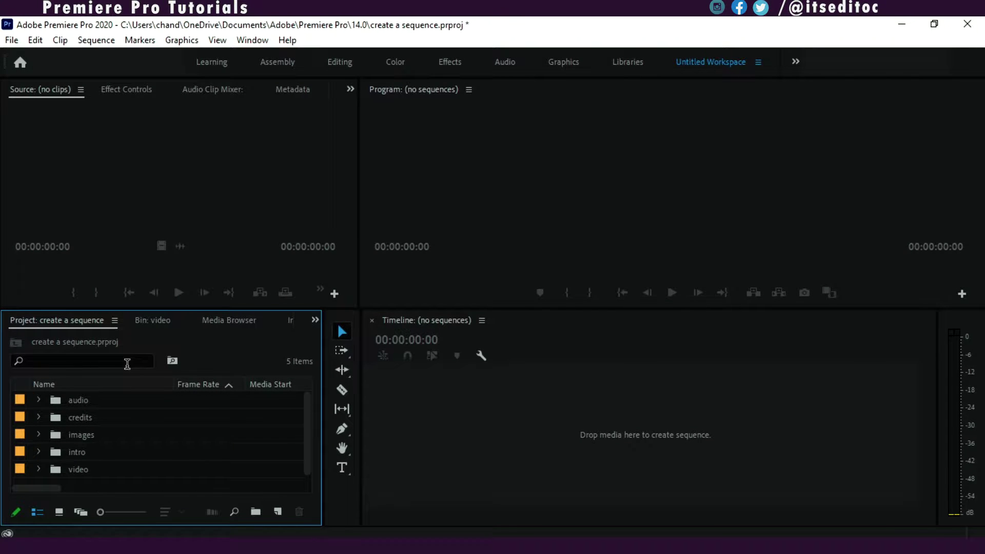
Step: Start a new sequence from the File menu and browse the RED R3D preset group
{"action": "left_click", "coordinate": [11, 40]}
{"action": "mouse_move", "coordinate": [27, 33]}
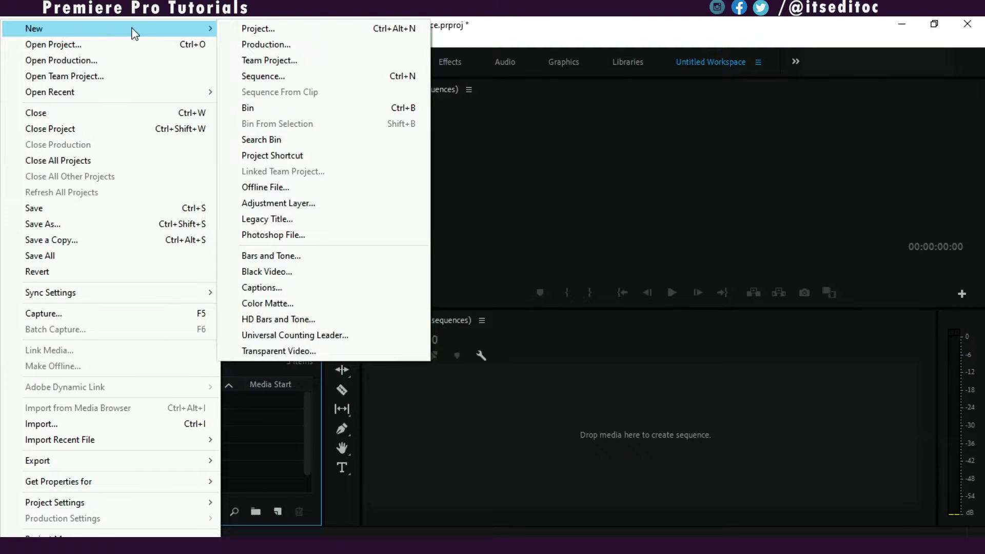
{"action": "left_click", "coordinate": [280, 76]}
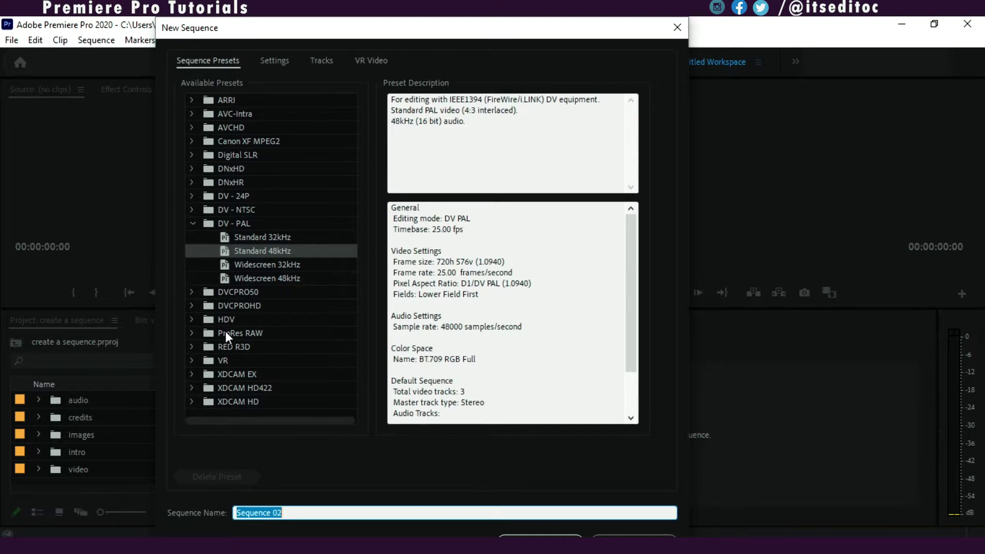
{"action": "left_click", "coordinate": [192, 348]}
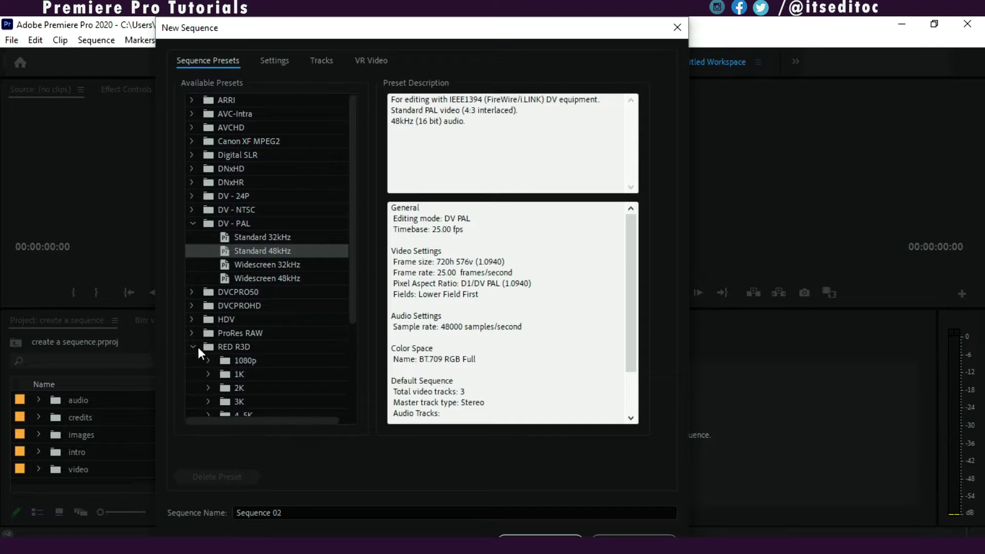
{"action": "left_click", "coordinate": [196, 345]}
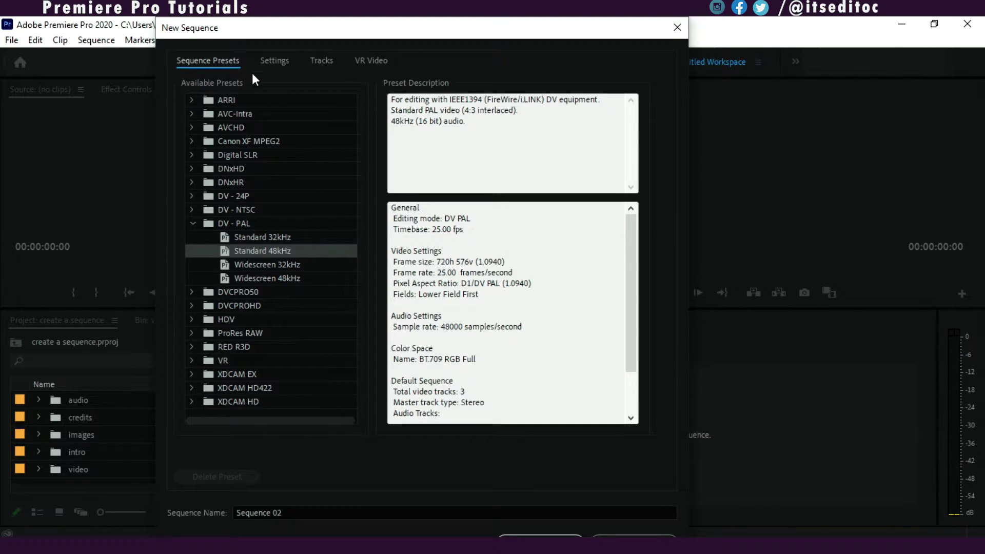
Step: Review the sequence settings, keep DV PAL at 25.00 fps, and close the dialog
{"action": "left_click", "coordinate": [263, 61]}
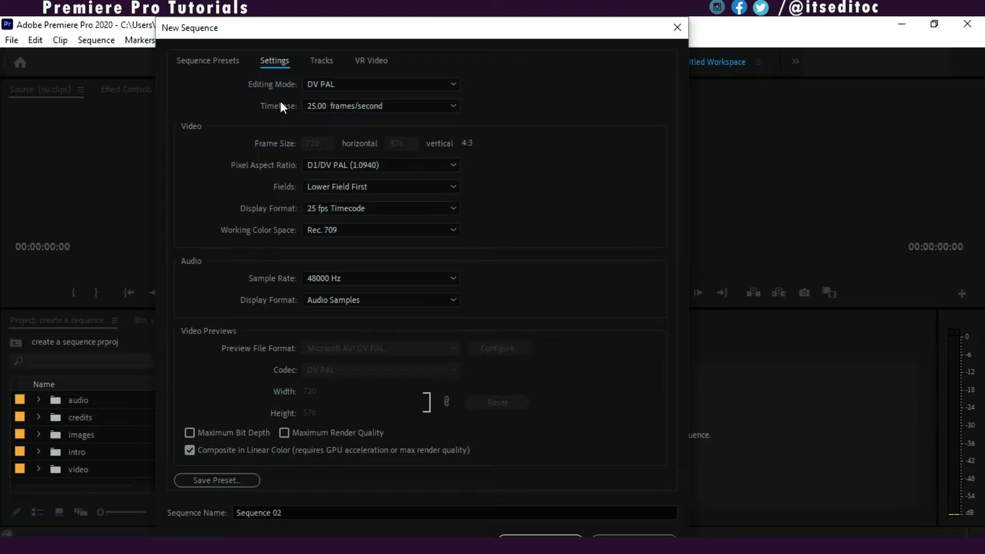
{"action": "left_click", "coordinate": [322, 83]}
{"action": "left_click", "coordinate": [322, 83]}
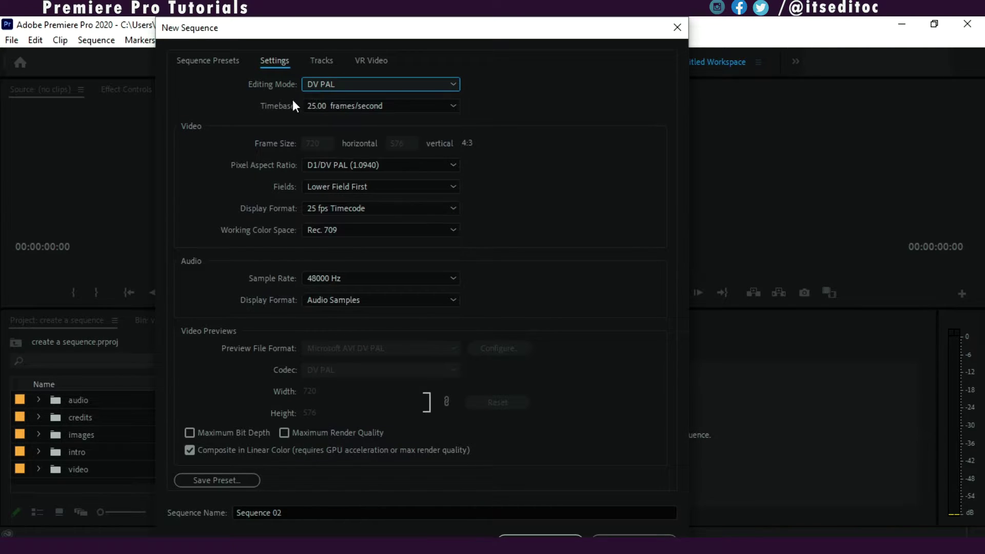
{"action": "left_click", "coordinate": [365, 104]}
{"action": "left_click", "coordinate": [357, 118]}
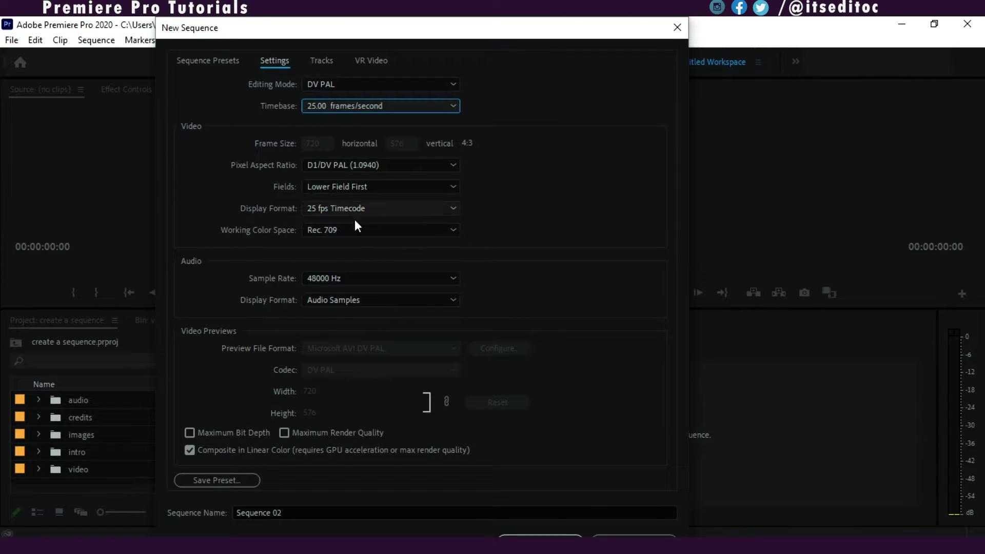
{"action": "left_click", "coordinate": [560, 537]}
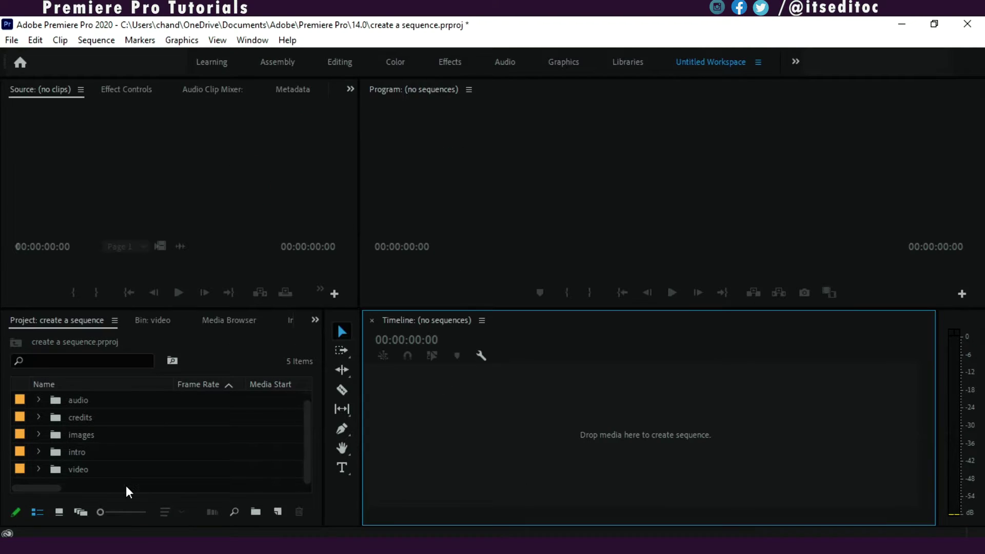
Step: Expand the video bin, then select and pick up the 1080p.mp4 clip
{"action": "left_click", "coordinate": [38, 469]}
{"action": "scroll", "coordinate": [169, 397], "scroll_direction": "down", "scroll_amount": 2}
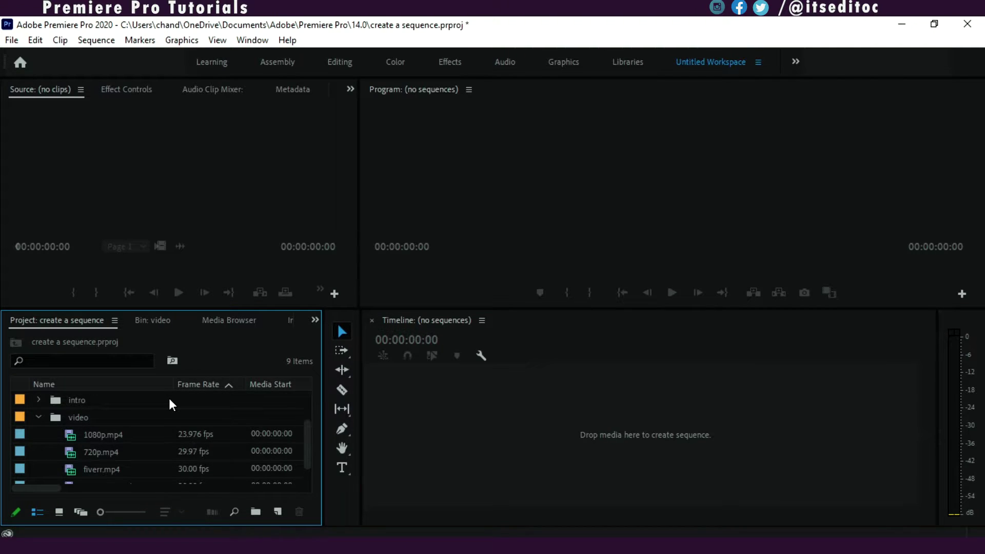
{"action": "scroll", "coordinate": [109, 427], "scroll_direction": "up", "scroll_amount": 1}
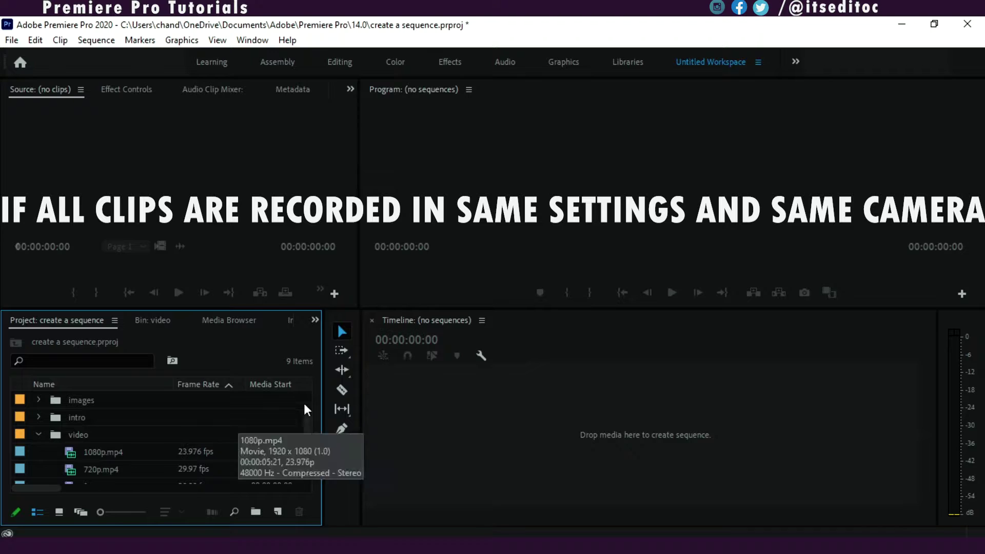
{"action": "left_click", "coordinate": [113, 456]}
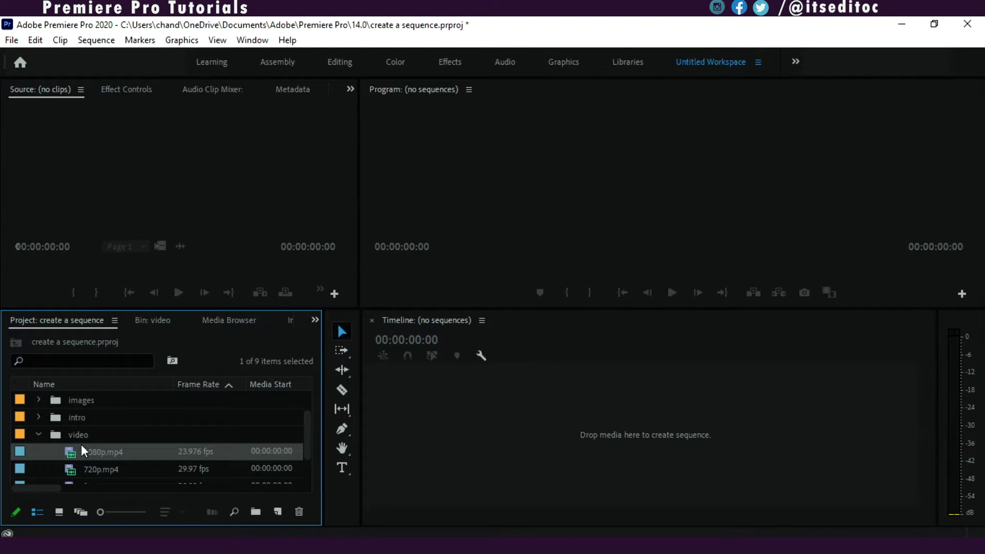
{"action": "mouse_move", "coordinate": [81, 446]}
{"action": "mouse_move", "coordinate": [98, 450]}
{"action": "left_mouse_down"}
{"action": "mouse_move", "coordinate": [455, 437]}
{"action": "mouse_move", "coordinate": [280, 518]}
{"action": "left_mouse_up"}
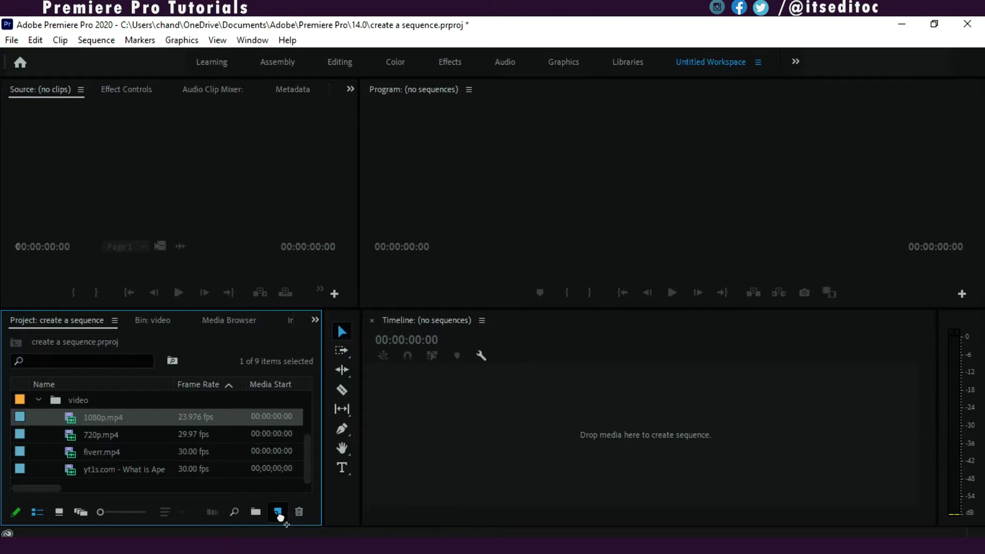
Step: Create a sequence from 1080p.mp4 on New Item and scrub its first frames, ending at the start
{"action": "mouse_move", "coordinate": [280, 516]}
{"action": "left_mouse_down"}
{"action": "mouse_move", "coordinate": [308, 494]}
{"action": "mouse_move", "coordinate": [417, 464]}
{"action": "mouse_move", "coordinate": [379, 456]}
{"action": "mouse_move", "coordinate": [393, 460]}
{"action": "left_mouse_up"}
{"action": "left_click_drag", "start_coordinate": [282, 512], "coordinate": [282, 511]}
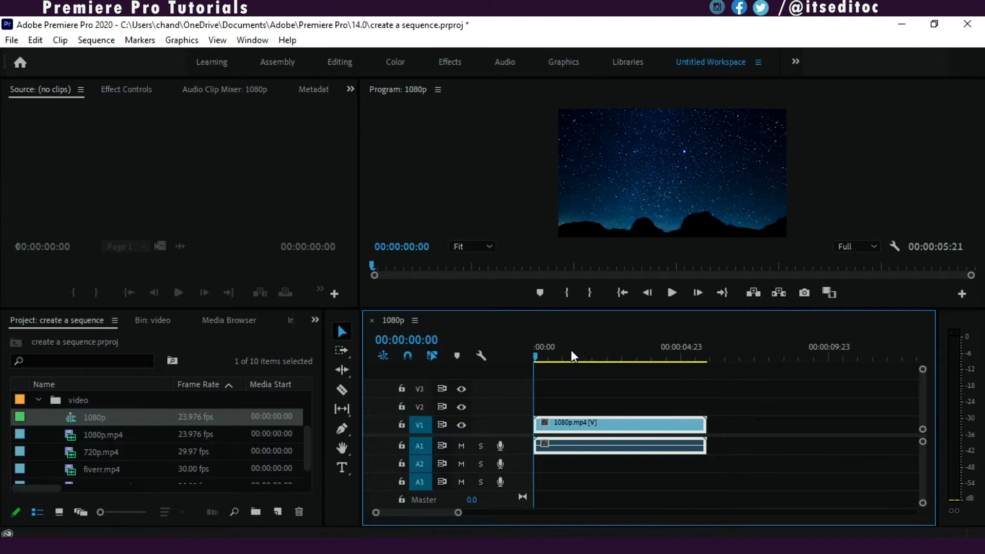
{"action": "left_click_drag", "start_coordinate": [598, 354], "coordinate": [500, 417]}
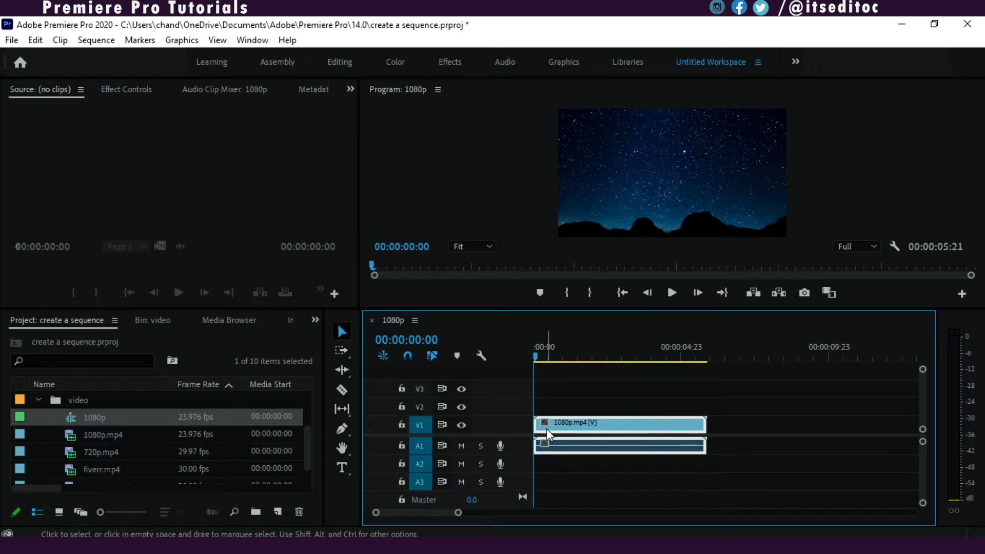
{"action": "left_click_drag", "start_coordinate": [628, 354], "coordinate": [491, 372]}
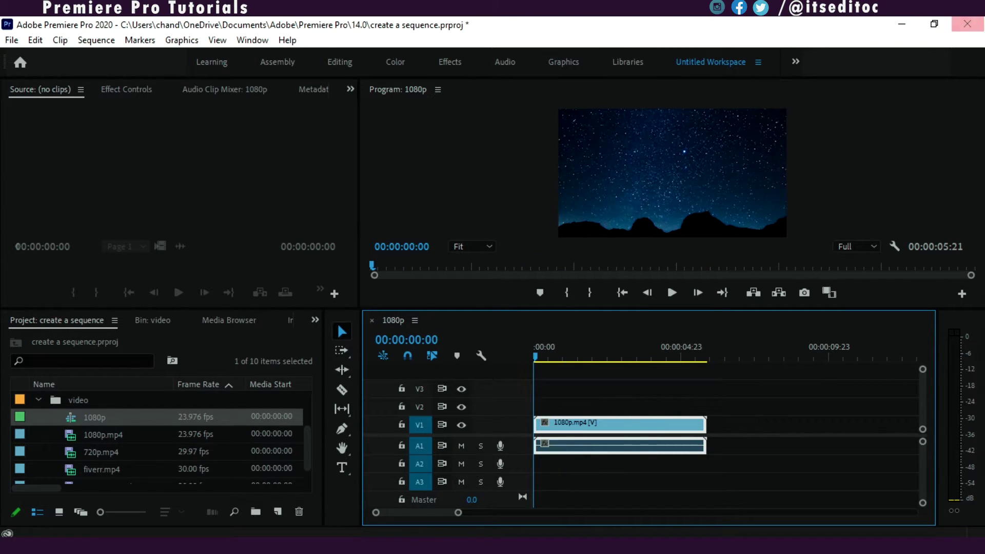
{"action": "left_click_drag", "start_coordinate": [544, 361], "coordinate": [549, 361]}
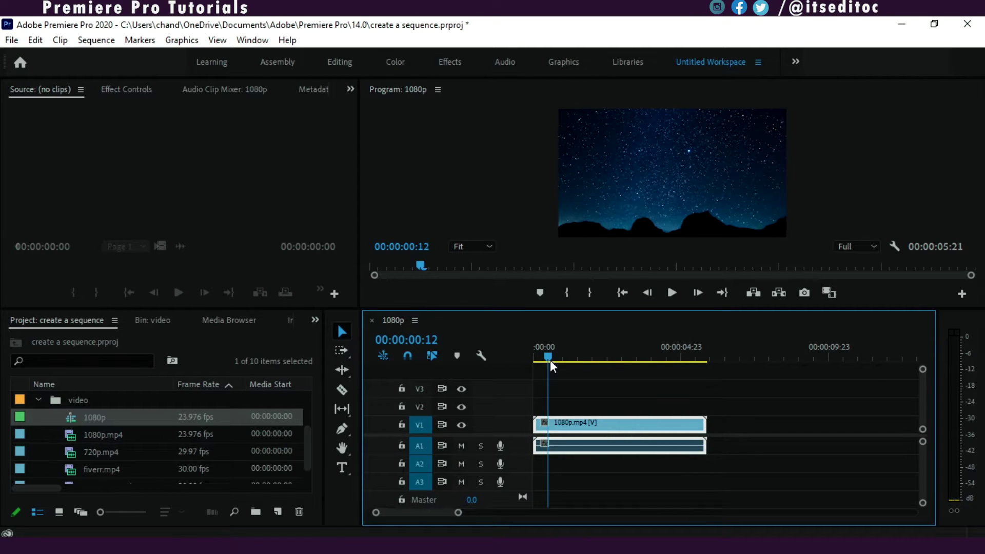
{"action": "left_click_drag", "start_coordinate": [549, 354], "coordinate": [536, 357]}
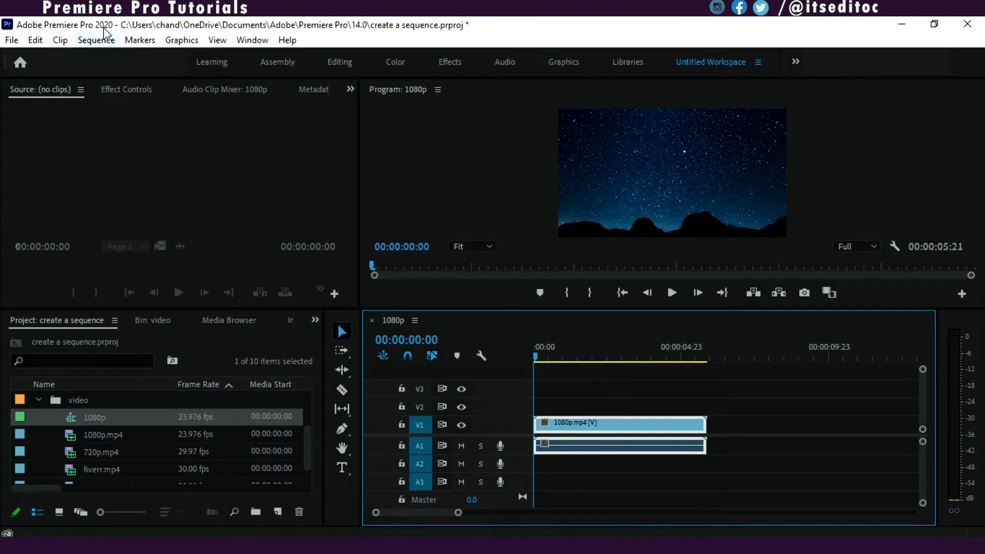
{"action": "left_click", "coordinate": [95, 41]}
{"action": "left_click", "coordinate": [154, 44]}
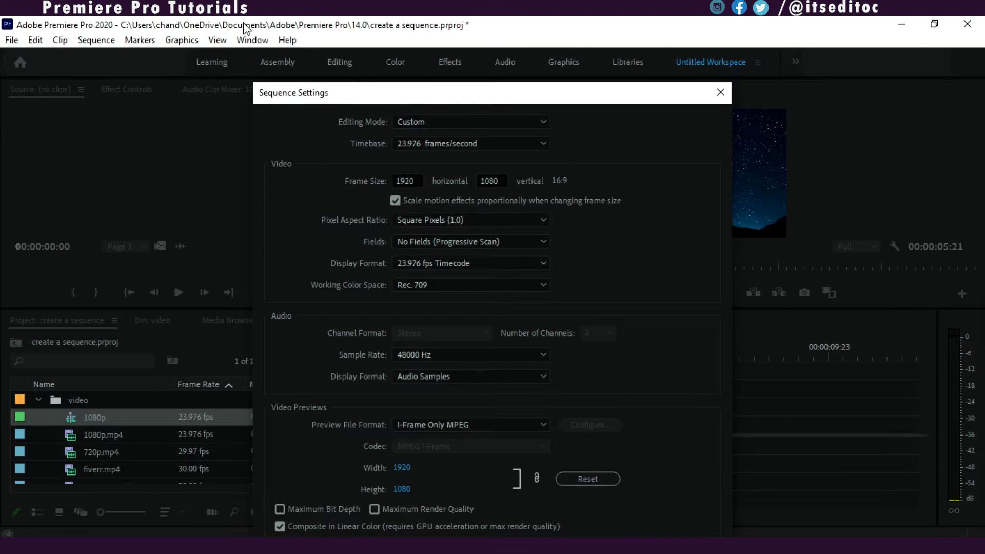
{"action": "mouse_move", "coordinate": [491, 98]}
{"action": "left_mouse_down"}
{"action": "mouse_move", "coordinate": [234, 19]}
{"action": "mouse_move", "coordinate": [230, 33]}
{"action": "left_mouse_up"}
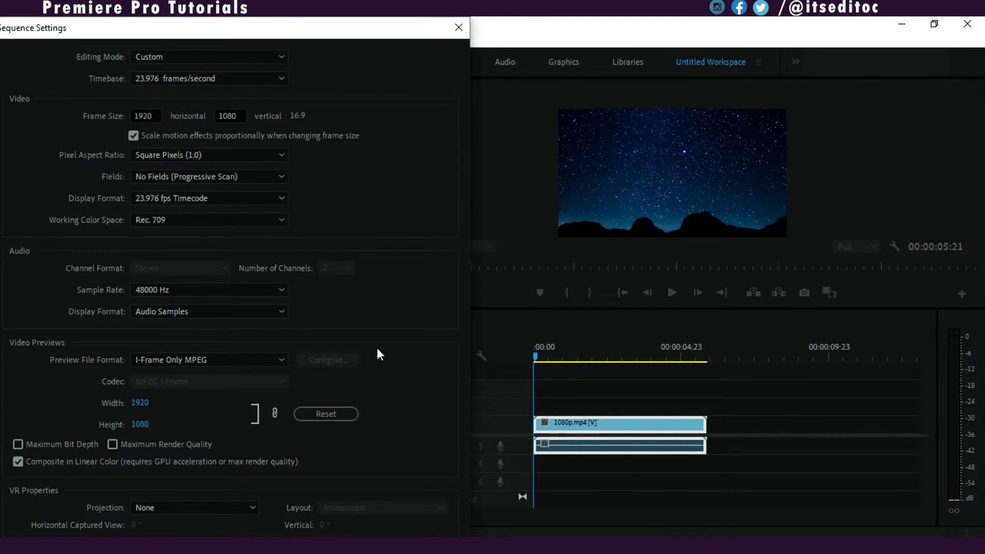
{"action": "left_click_drag", "start_coordinate": [221, 30], "coordinate": [516, 31]}
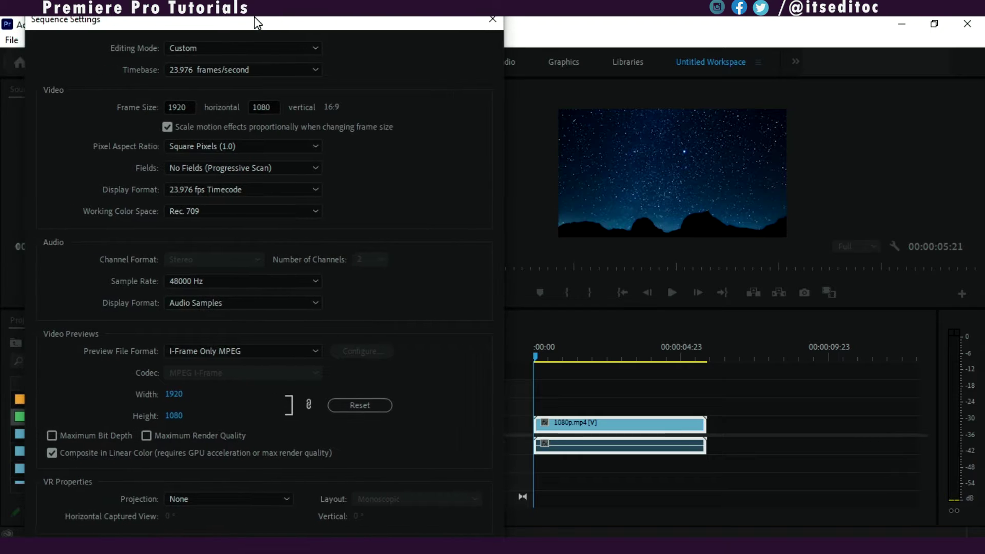
Step: Move the 1080p sequence out of the video bin, then collapse the video bin
{"action": "left_click", "coordinate": [753, 21]}
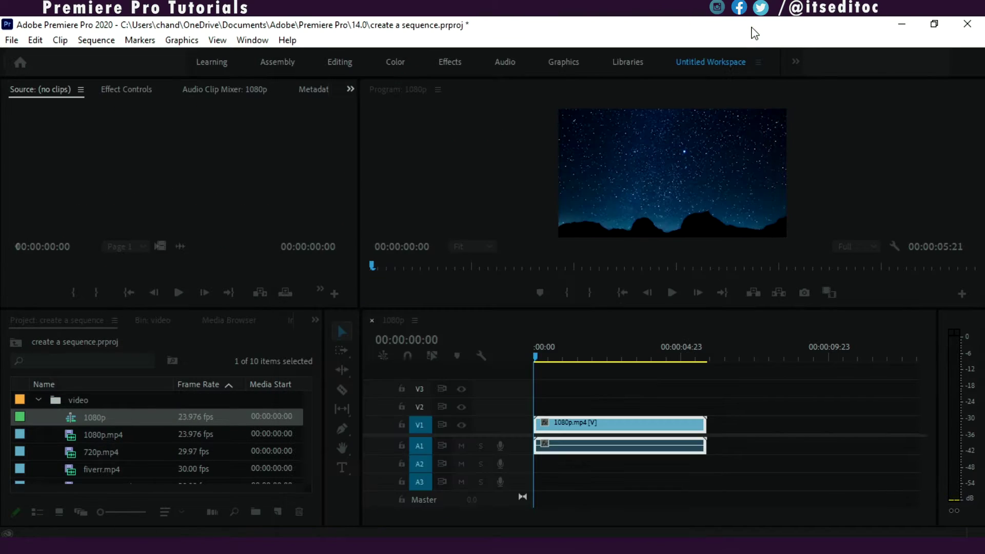
{"action": "scroll", "coordinate": [90, 453], "scroll_direction": "up", "scroll_amount": 1}
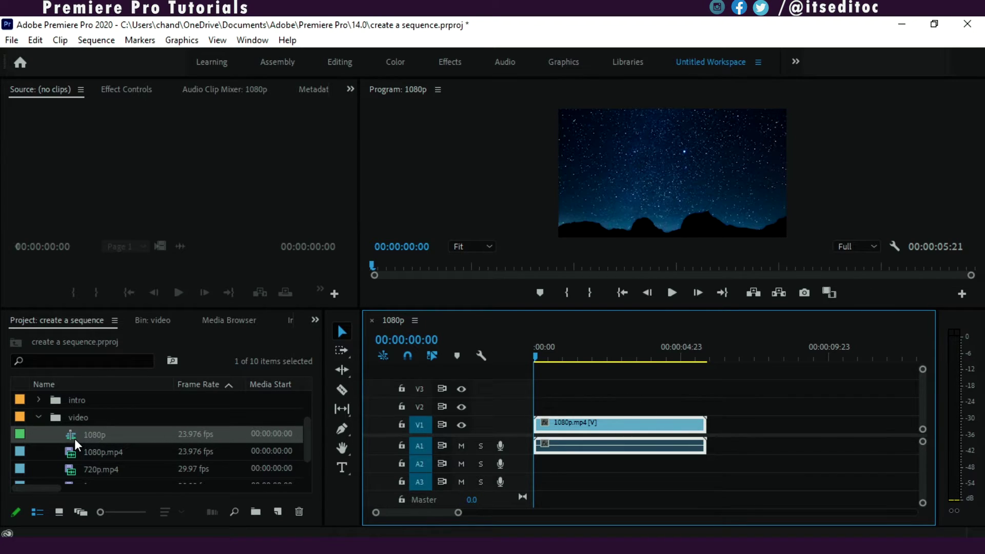
{"action": "mouse_move", "coordinate": [72, 434]}
{"action": "left_mouse_down"}
{"action": "mouse_move", "coordinate": [84, 493]}
{"action": "mouse_move", "coordinate": [85, 479]}
{"action": "left_mouse_up"}
{"action": "left_click", "coordinate": [35, 451]}
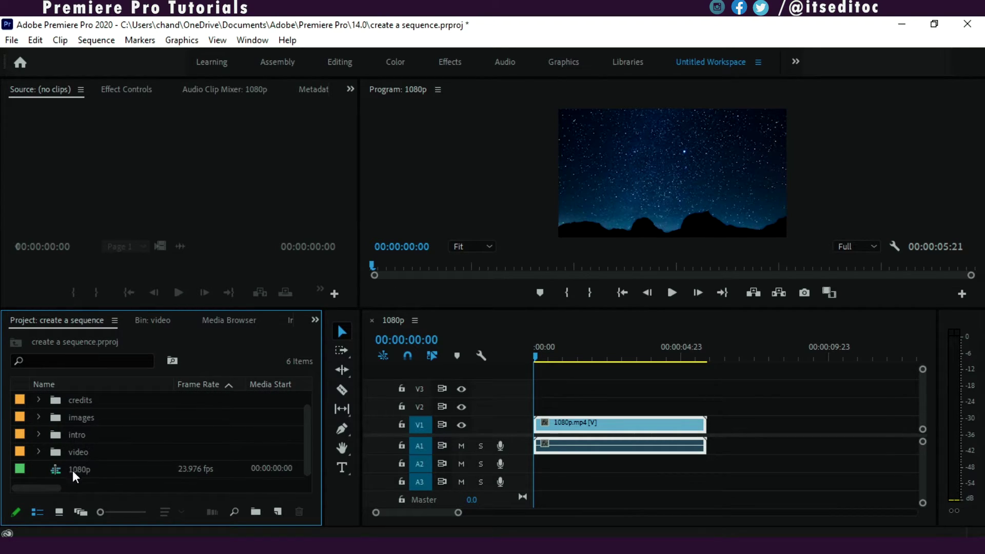
{"action": "left_click", "coordinate": [90, 475]}
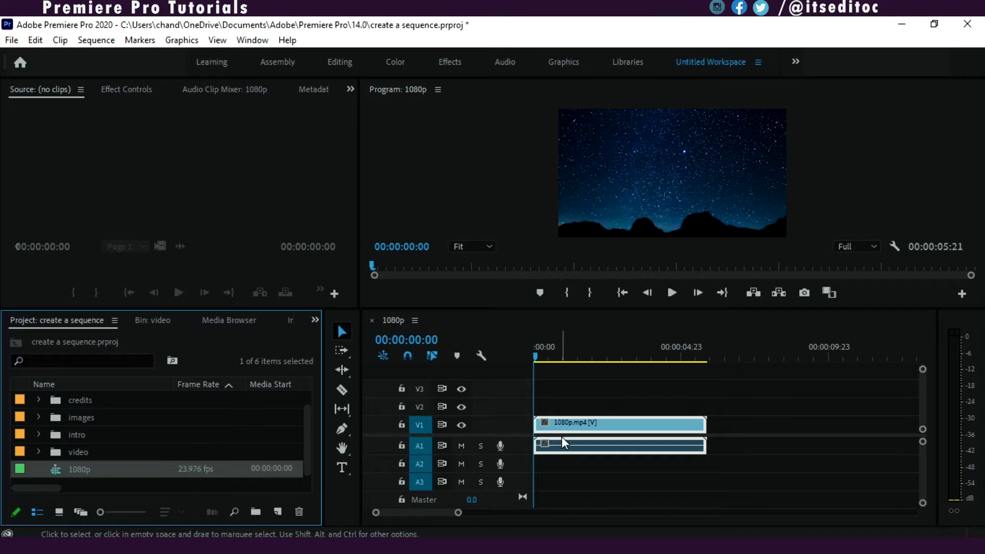
Step: Create a new bin named 'final'
{"action": "left_click", "coordinate": [257, 512]}
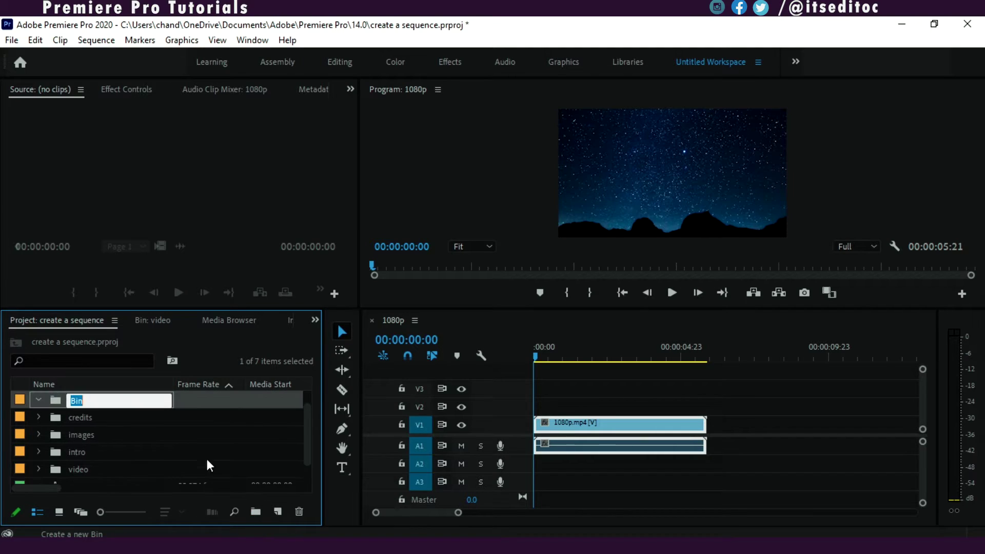
{"action": "type", "text": "final"}
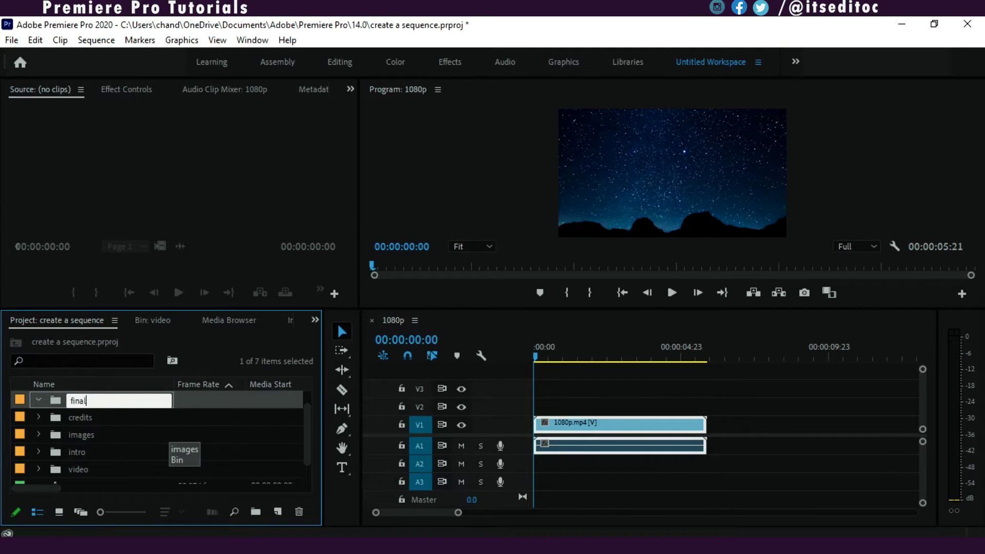
{"action": "key", "text": "Tab"}
{"action": "key", "text": "Return"}
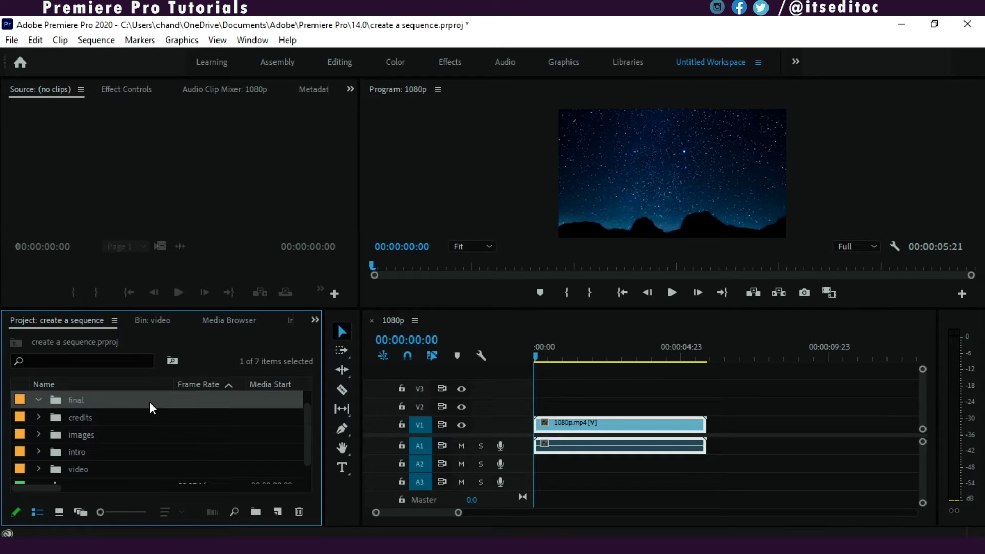
Step: Add another new bin named 'audio' using Ctrl+B
{"action": "scroll", "coordinate": [149, 405], "scroll_direction": "down", "scroll_amount": 1}
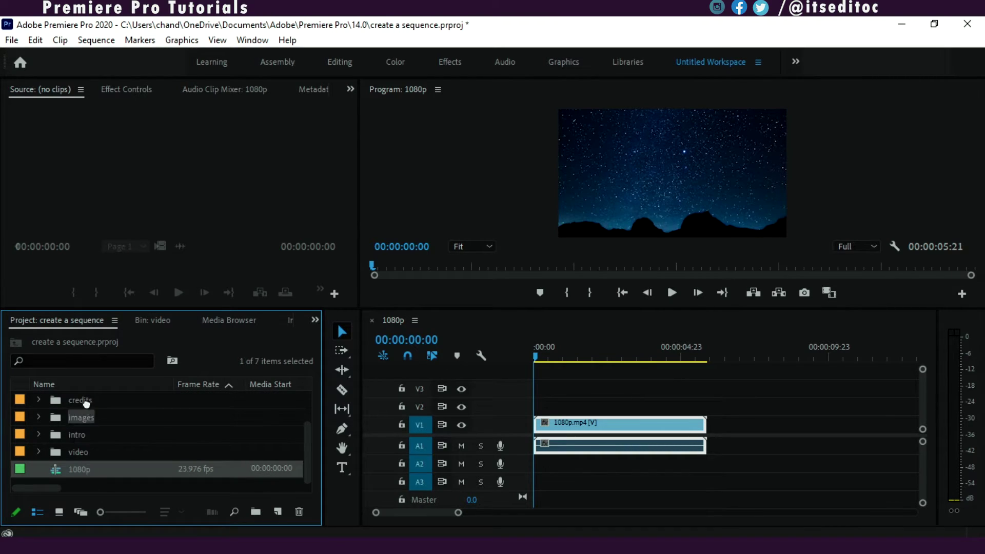
{"action": "key", "text": "ctrl+b"}
{"action": "type", "text": "audio"}
{"action": "key", "text": "Return"}
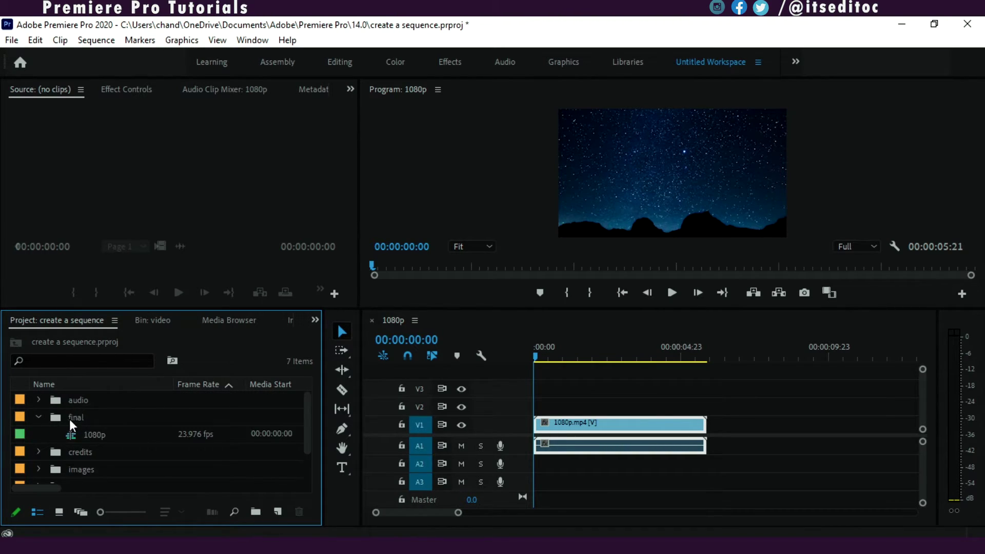
Step: Collapse the final bin and scrub the 1080p sequence's opening seconds, ending at frame one
{"action": "left_click", "coordinate": [39, 417]}
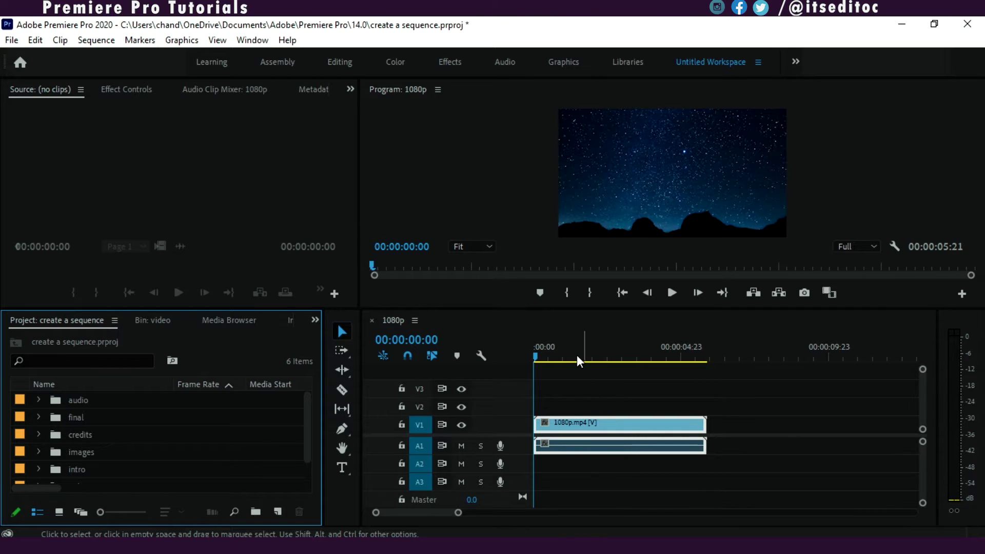
{"action": "left_click", "coordinate": [638, 356]}
{"action": "left_click_drag", "start_coordinate": [645, 388], "coordinate": [527, 422]}
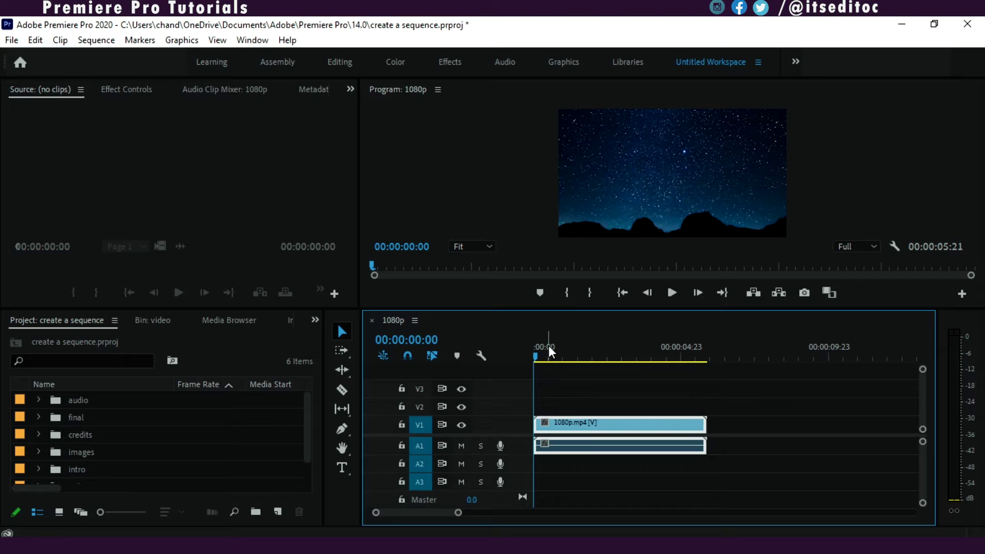
{"action": "left_click_drag", "start_coordinate": [549, 346], "coordinate": [627, 453]}
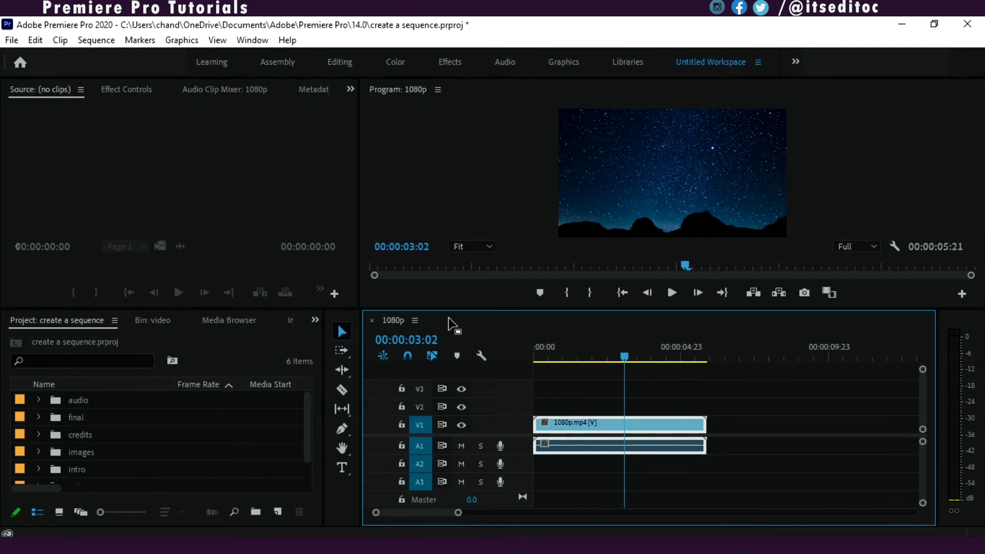
{"action": "left_click_drag", "start_coordinate": [709, 356], "coordinate": [509, 364]}
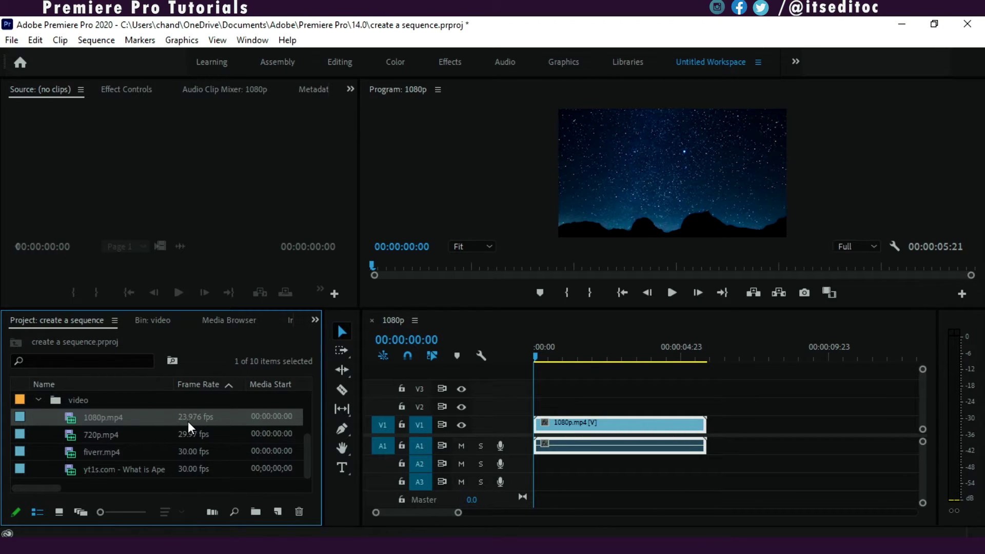
Step: Place 720p.mp4 on the 1080p sequence's timeline directly after the 1080p clip
{"action": "left_click", "coordinate": [118, 436]}
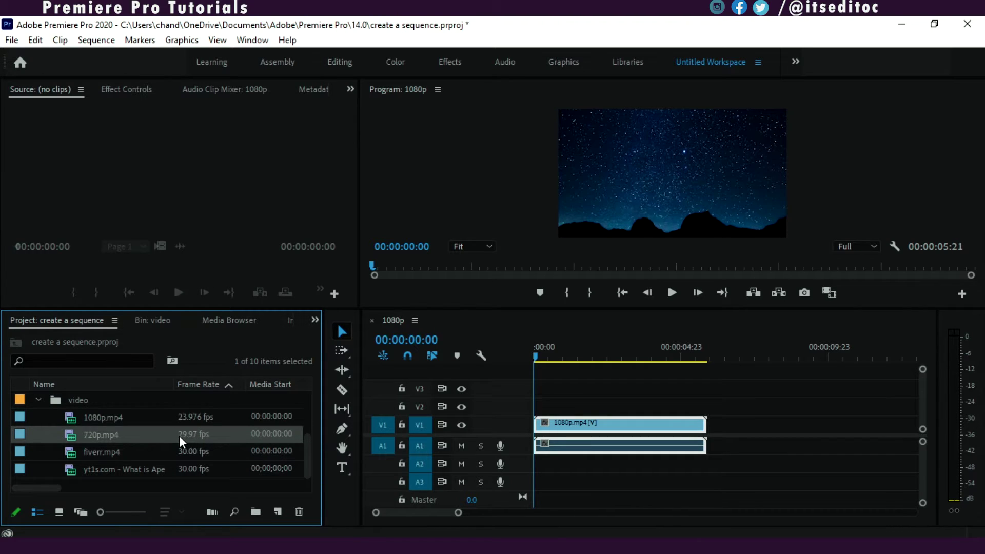
{"action": "left_click", "coordinate": [572, 433]}
{"action": "key", "text": "ctrl+z"}
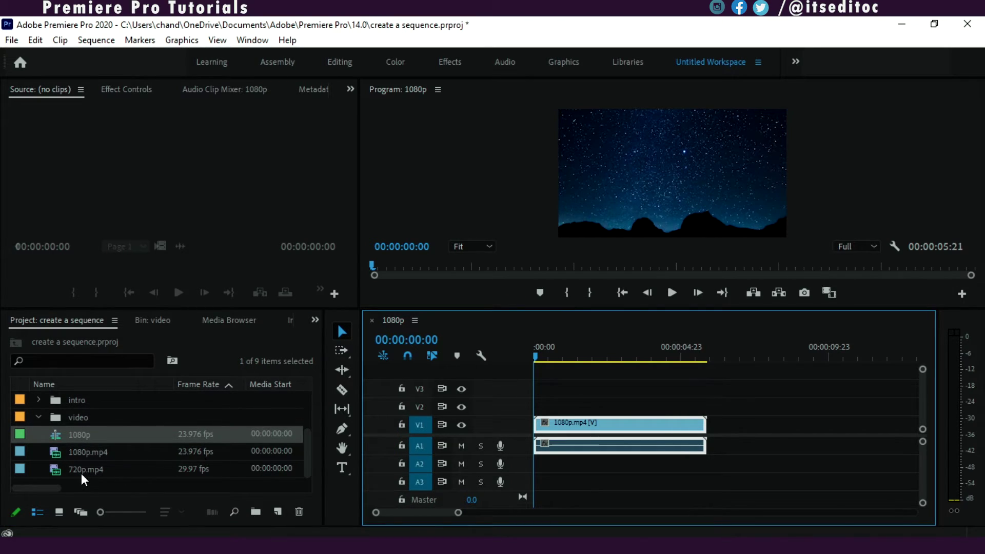
{"action": "mouse_move", "coordinate": [81, 472]}
{"action": "left_mouse_down"}
{"action": "mouse_move", "coordinate": [730, 445]}
{"action": "mouse_move", "coordinate": [713, 445]}
{"action": "left_mouse_up"}
Step: Inspect the 720p clip and raise its Scale in Effect Controls to fill the frame
{"action": "left_click", "coordinate": [745, 358]}
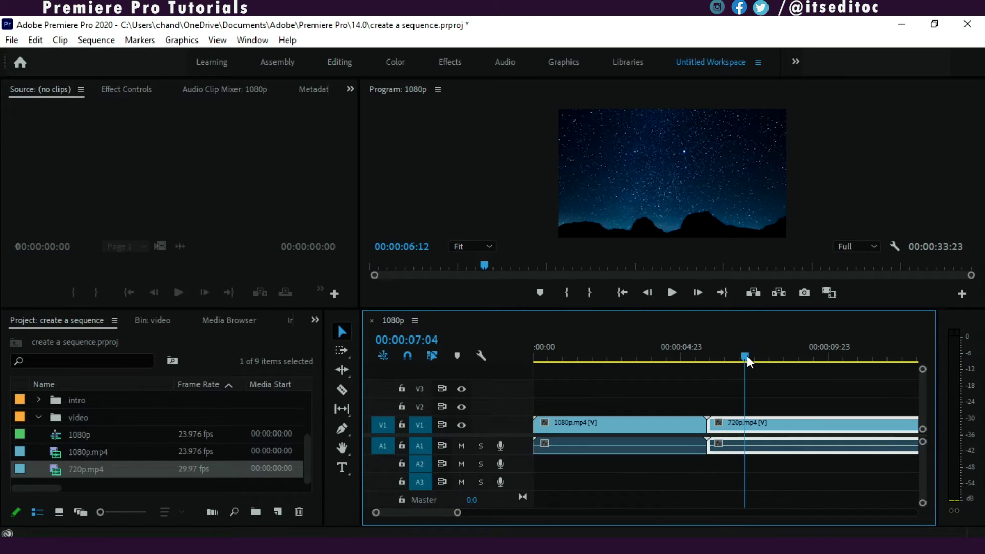
{"action": "left_click", "coordinate": [747, 357]}
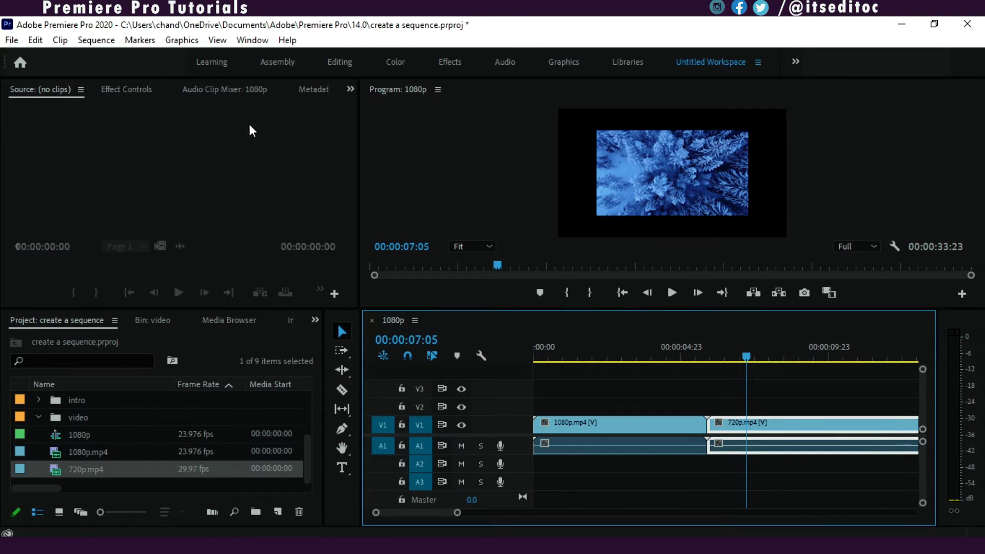
{"action": "mouse_move", "coordinate": [618, 353]}
{"action": "left_mouse_down"}
{"action": "mouse_move", "coordinate": [583, 390]}
{"action": "mouse_move", "coordinate": [557, 383]}
{"action": "left_mouse_up"}
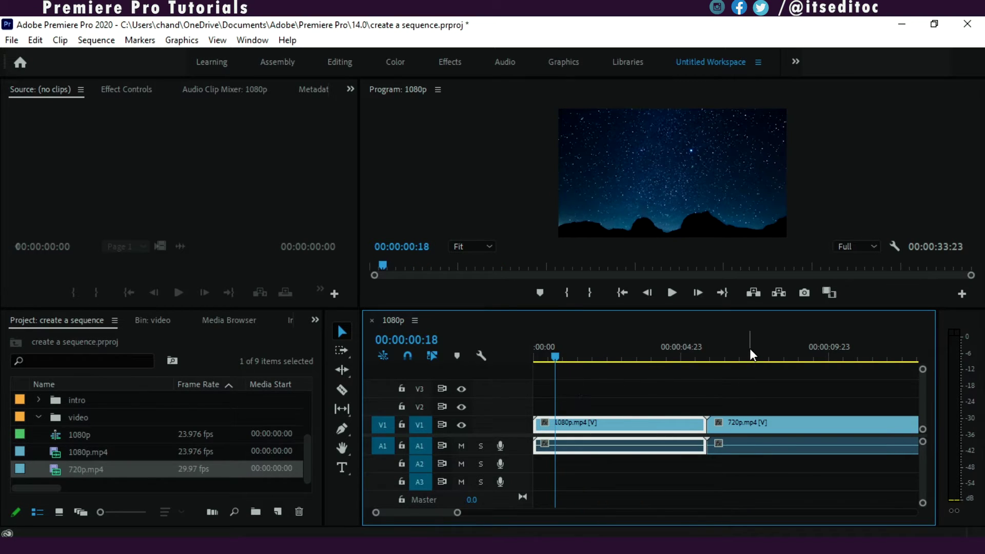
{"action": "left_click", "coordinate": [769, 356]}
{"action": "left_click", "coordinate": [126, 89]}
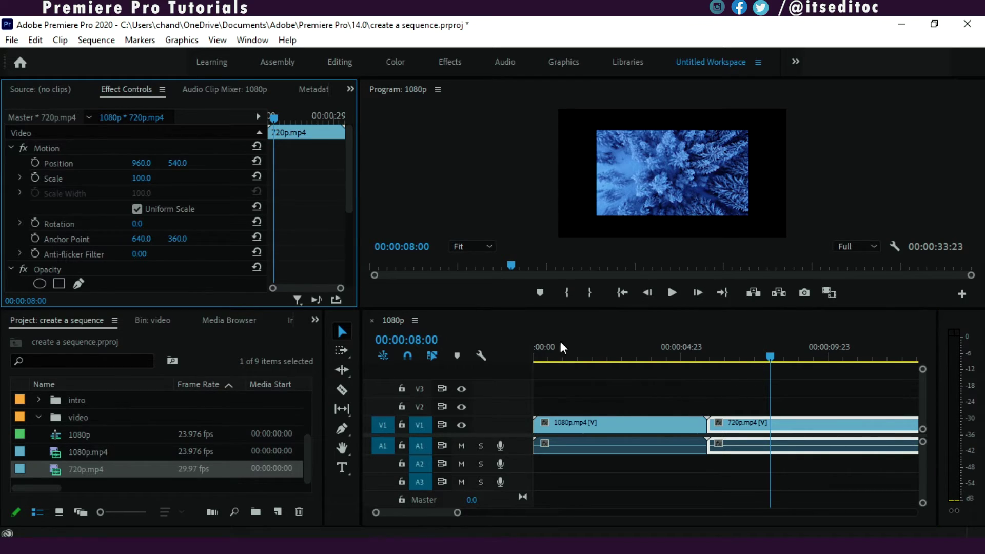
{"action": "left_click_drag", "start_coordinate": [752, 395], "coordinate": [784, 429]}
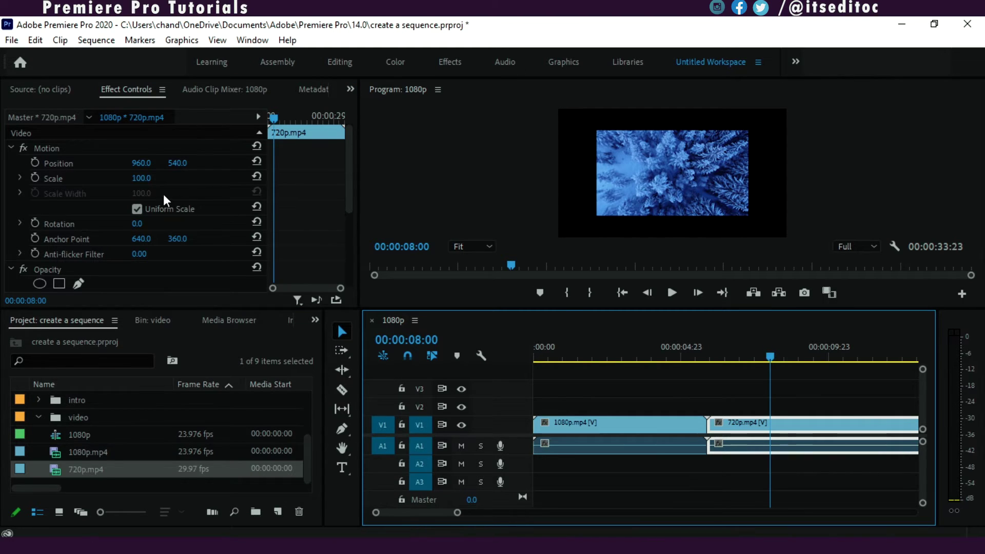
{"action": "left_click_drag", "start_coordinate": [141, 183], "coordinate": [166, 183]}
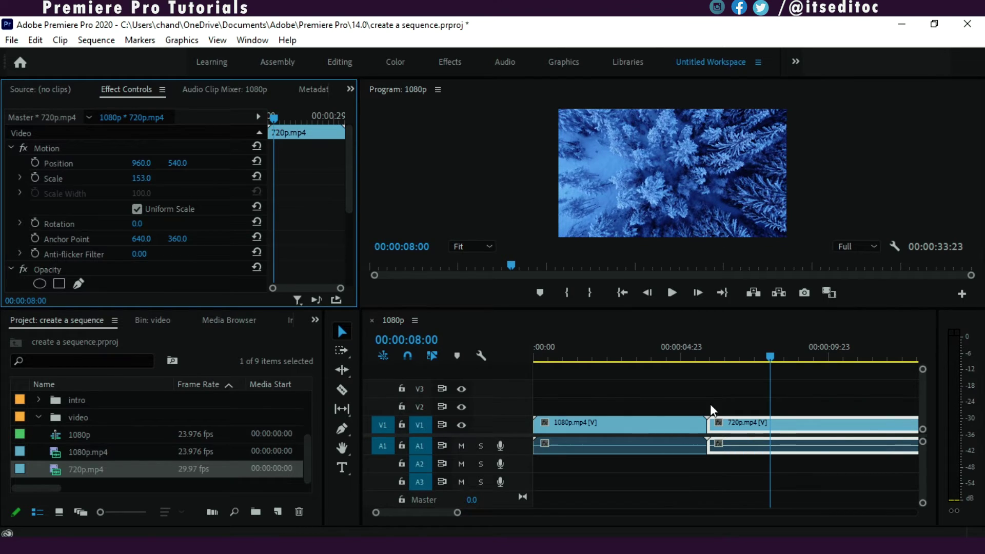
Step: Select every clip in the 1080p sequence and delete them
{"action": "left_click", "coordinate": [651, 391]}
{"action": "key", "text": "ctrl+a"}
{"action": "key", "text": "Delete"}
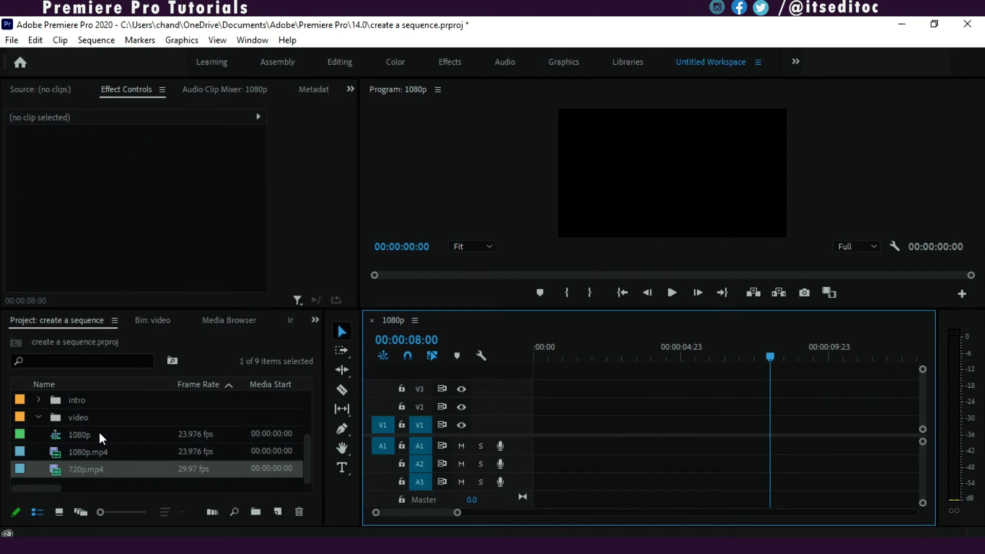
Step: Delete the 1080p sequence and create a new 720p sequence from 720p.mp4
{"action": "left_click", "coordinate": [80, 439]}
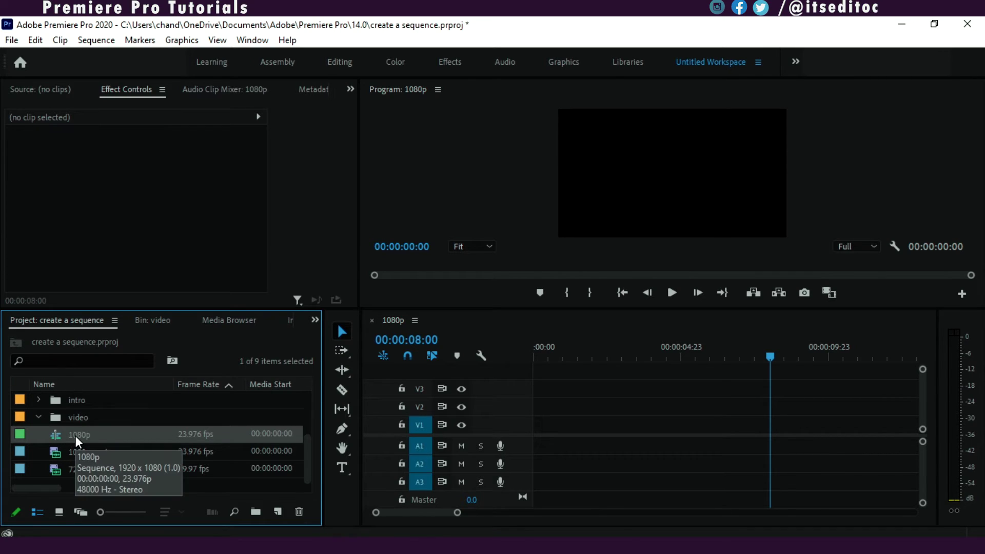
{"action": "key", "text": "Delete"}
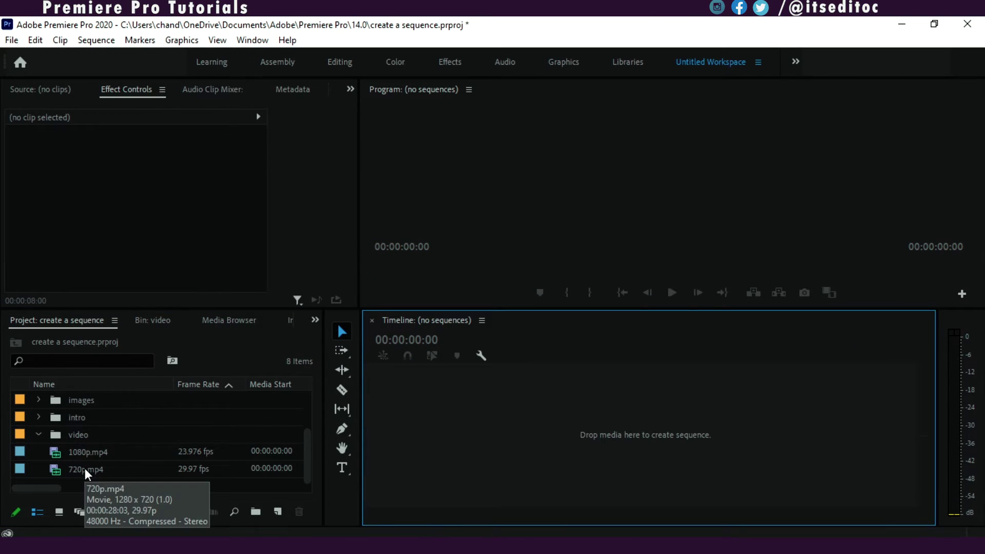
{"action": "left_click", "coordinate": [86, 473]}
{"action": "left_click_drag", "start_coordinate": [86, 472], "coordinate": [415, 441]}
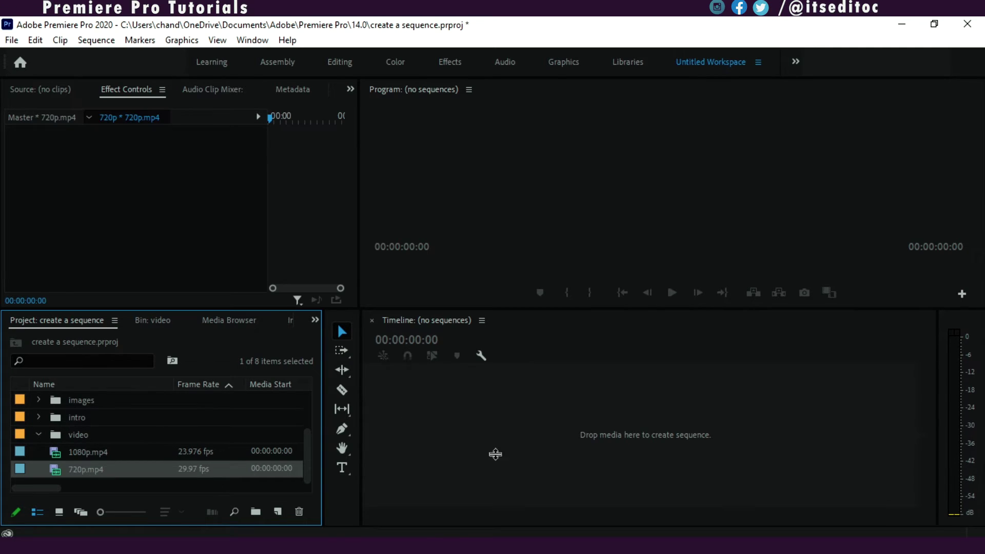
{"action": "left_click_drag", "start_coordinate": [415, 442], "coordinate": [495, 455]}
Step: Check the 720p sequence settings, then append 1080p.mp4 after the 720p clip
{"action": "left_click", "coordinate": [110, 41]}
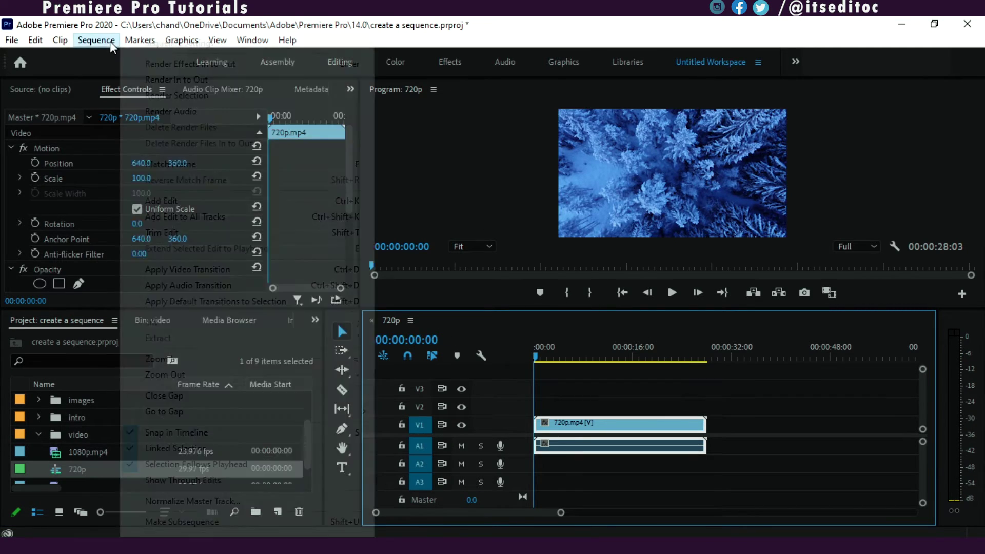
{"action": "left_click", "coordinate": [138, 53]}
{"action": "key", "text": "Escape"}
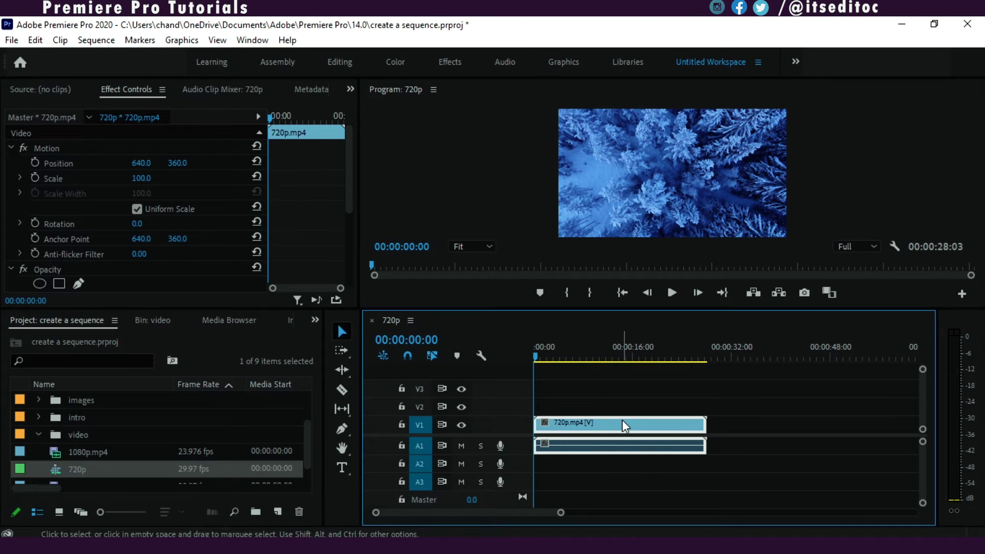
{"action": "left_click_drag", "start_coordinate": [70, 451], "coordinate": [711, 423]}
Step: Reduce the 1080p clip's Scale to about 68 to fit the 720p frame
{"action": "left_click", "coordinate": [729, 349]}
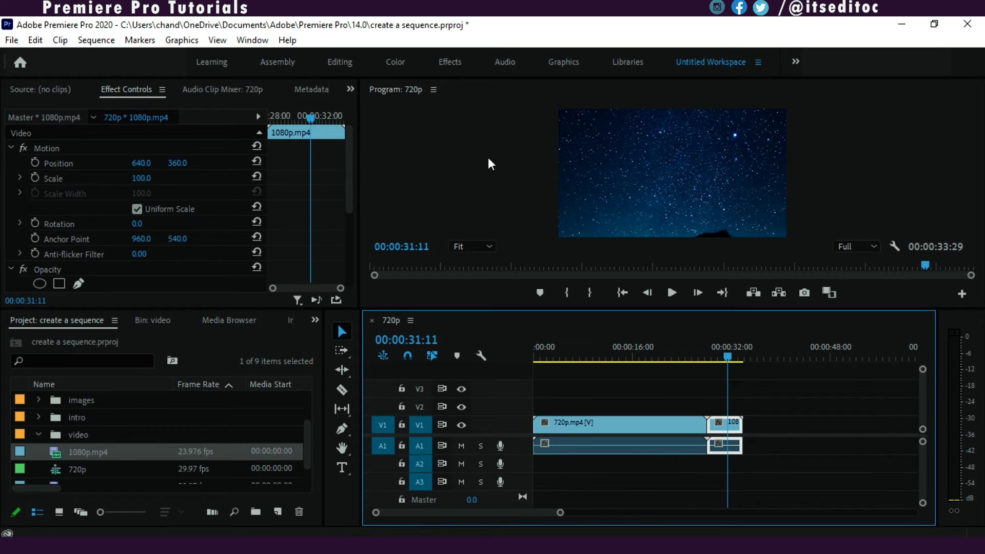
{"action": "left_click_drag", "start_coordinate": [143, 179], "coordinate": [123, 179]}
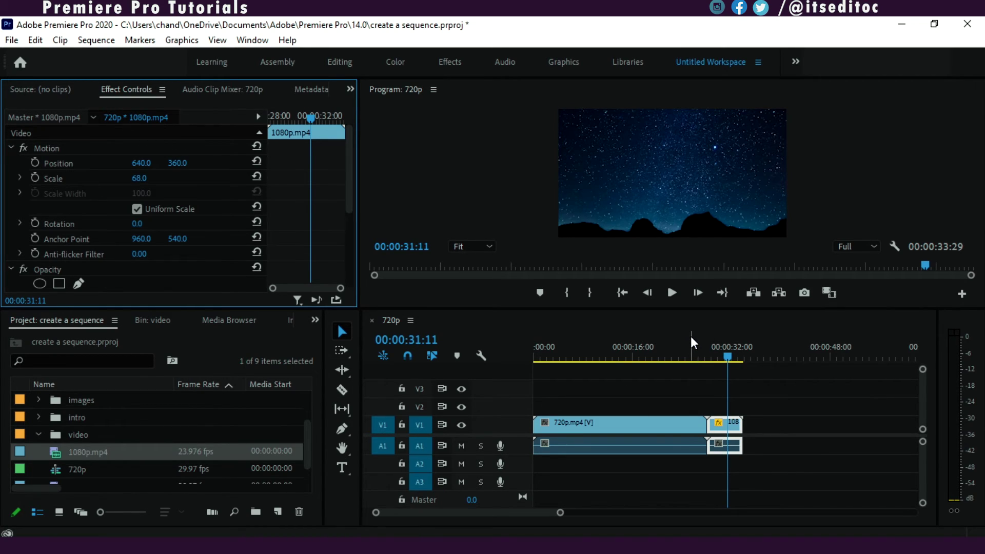
{"action": "left_click", "coordinate": [671, 347]}
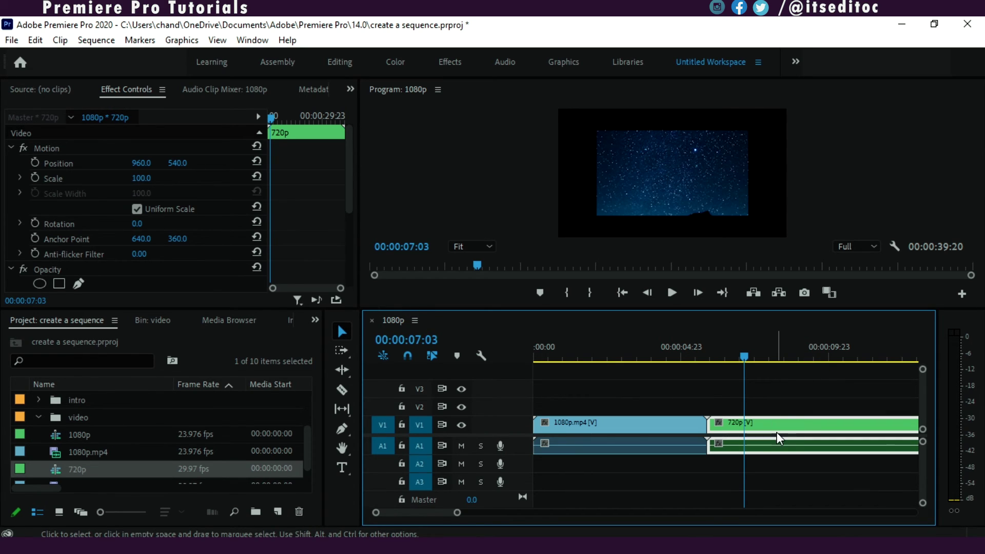
Step: Marquee-select and delete both clips in the 1080p sequence, then close its tab
{"action": "mouse_move", "coordinate": [777, 432]}
{"action": "left_click_drag", "start_coordinate": [815, 387], "coordinate": [667, 446]}
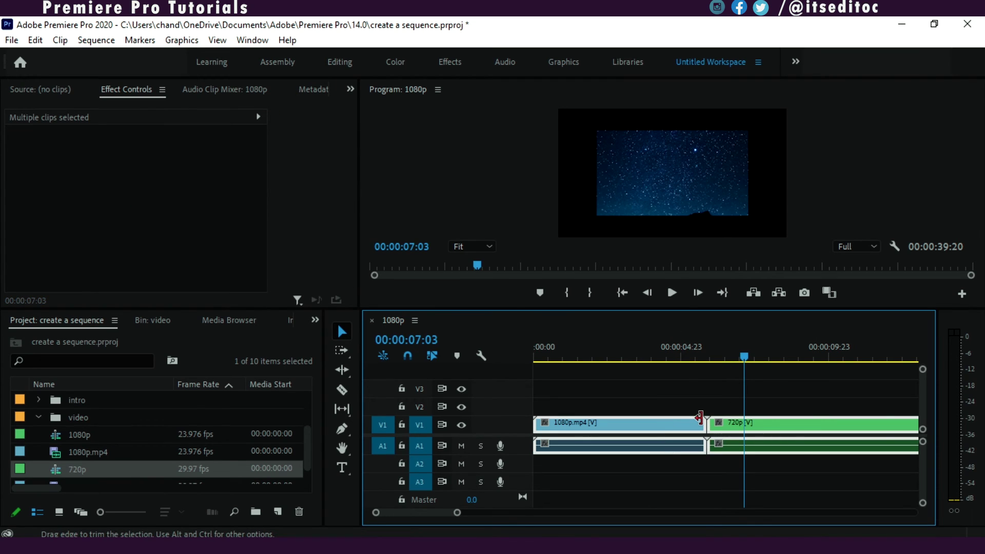
{"action": "left_click_drag", "start_coordinate": [676, 363], "coordinate": [652, 359]}
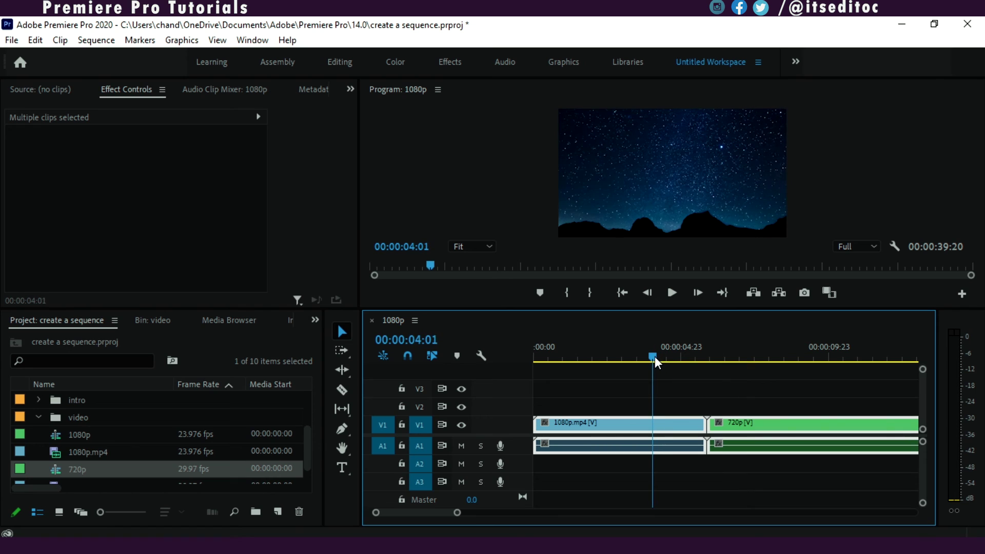
{"action": "left_click_drag", "start_coordinate": [814, 397], "coordinate": [669, 440]}
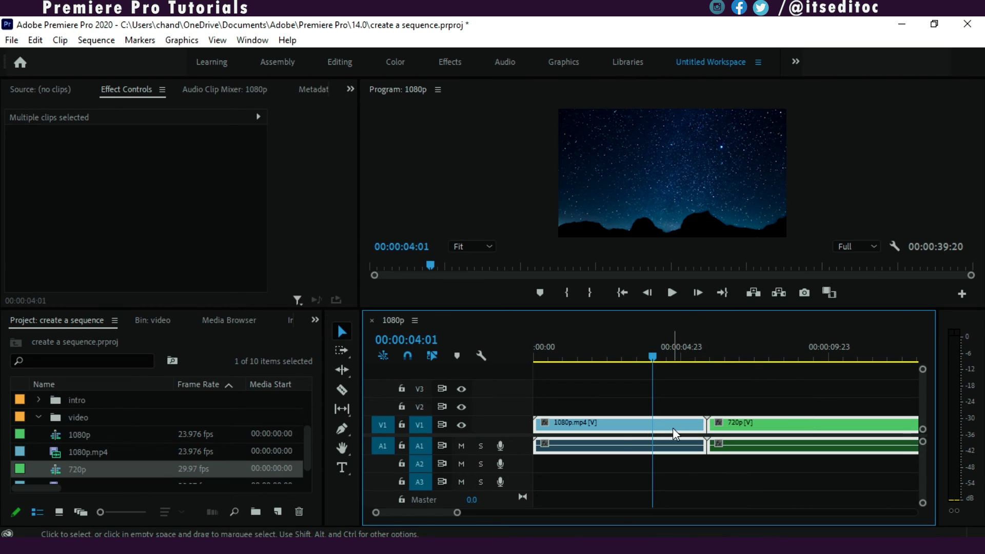
{"action": "key", "text": "Delete"}
{"action": "left_click", "coordinate": [372, 321]}
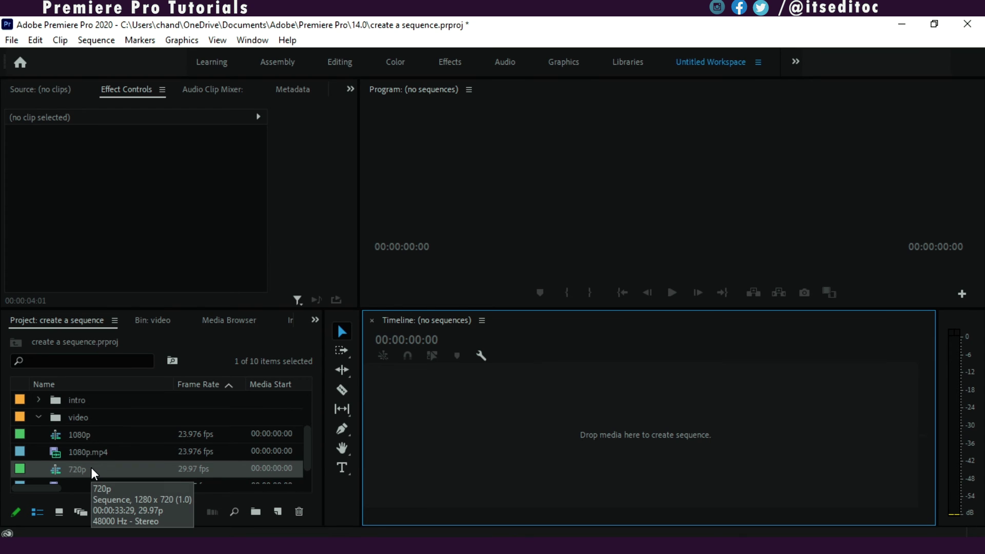
Step: Delete both the 1080p and 720p sequences from the bin
{"action": "left_click", "coordinate": [89, 434]}
{"action": "key", "text": "Delete"}
{"action": "left_click", "coordinate": [90, 452]}
{"action": "key", "text": "Delete"}
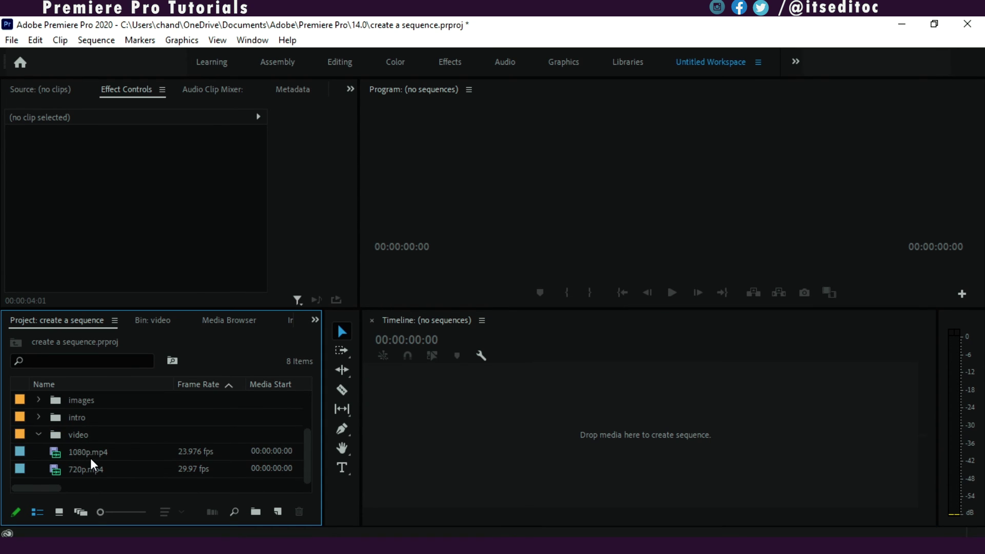
Step: Build a new 720p sequence from 720p.mp4 with 1080p.mp4 after it, and check both clips
{"action": "left_click_drag", "start_coordinate": [91, 469], "coordinate": [463, 413]}
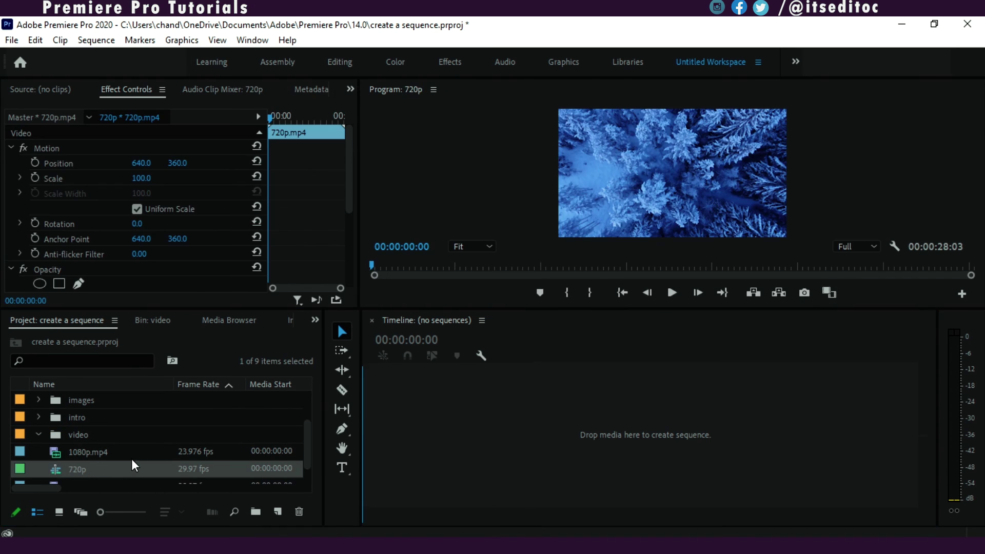
{"action": "mouse_move", "coordinate": [131, 456]}
{"action": "left_mouse_down"}
{"action": "mouse_move", "coordinate": [739, 431]}
{"action": "mouse_move", "coordinate": [709, 426]}
{"action": "left_mouse_up"}
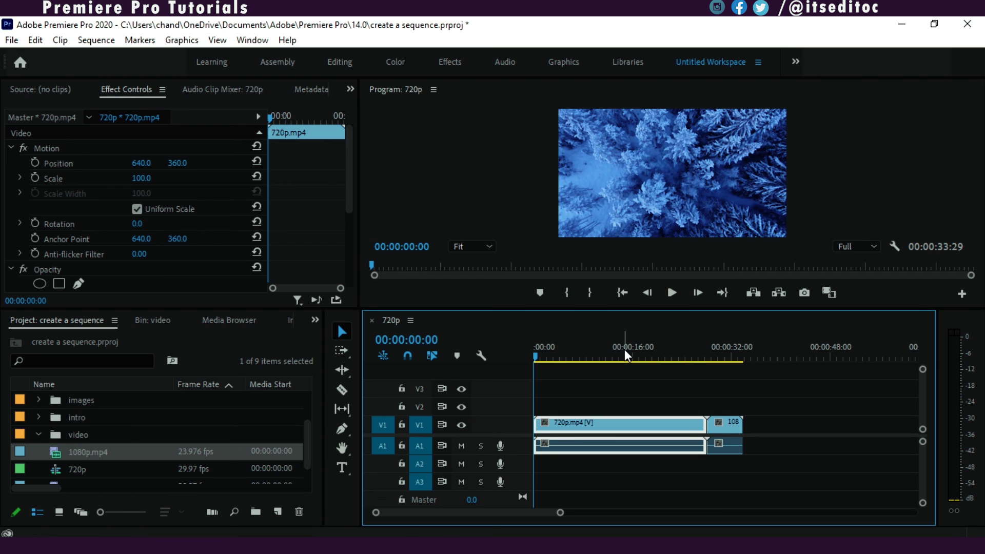
{"action": "left_click", "coordinate": [624, 350]}
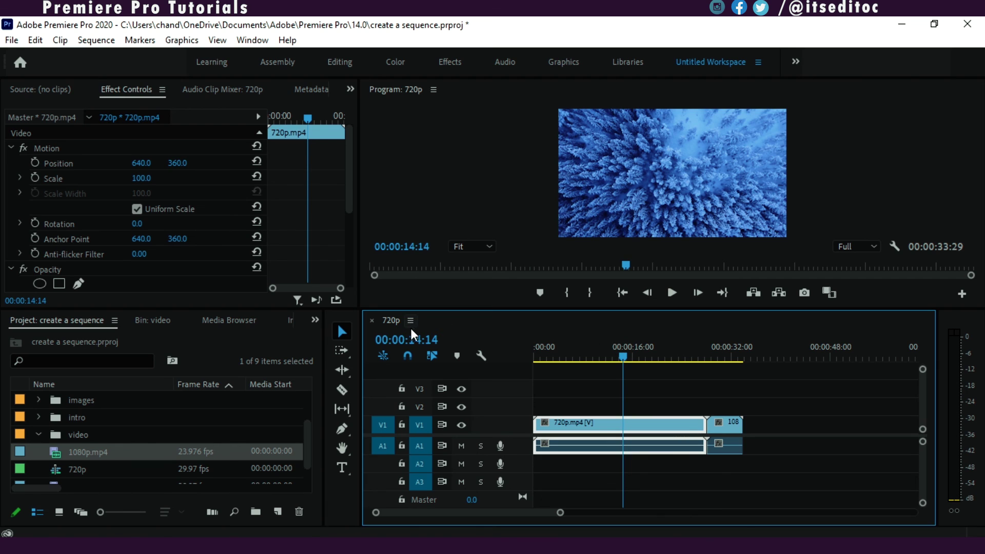
{"action": "left_click", "coordinate": [724, 423]}
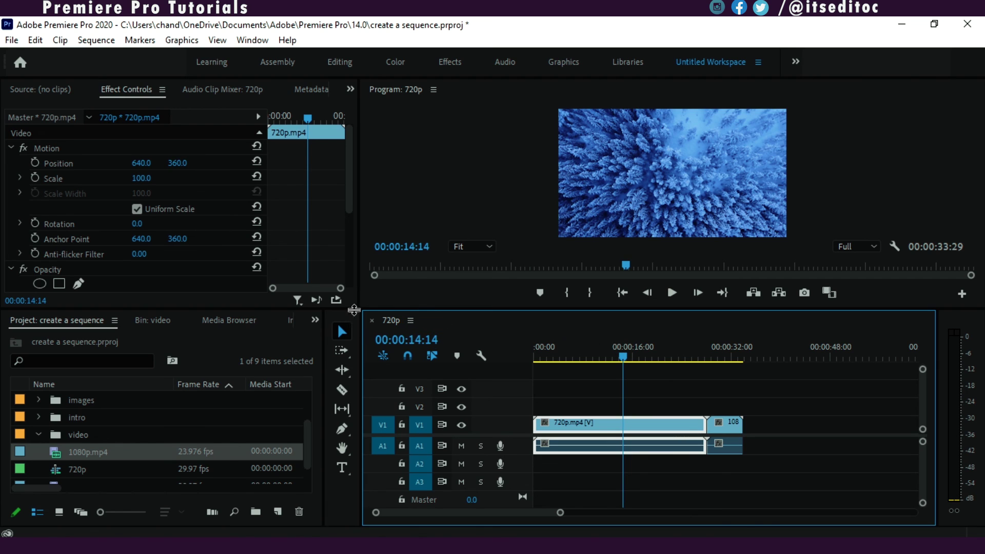
{"action": "left_click", "coordinate": [728, 350]}
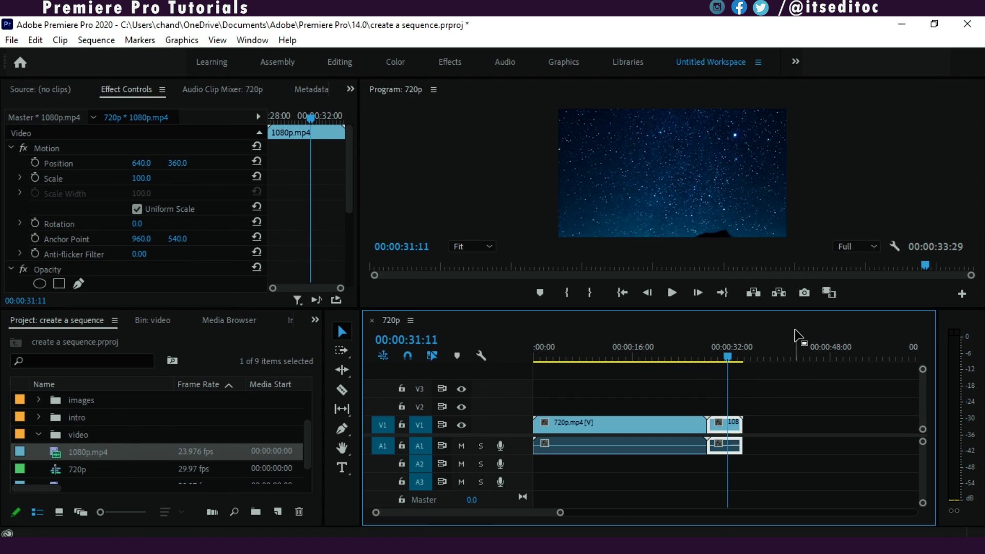